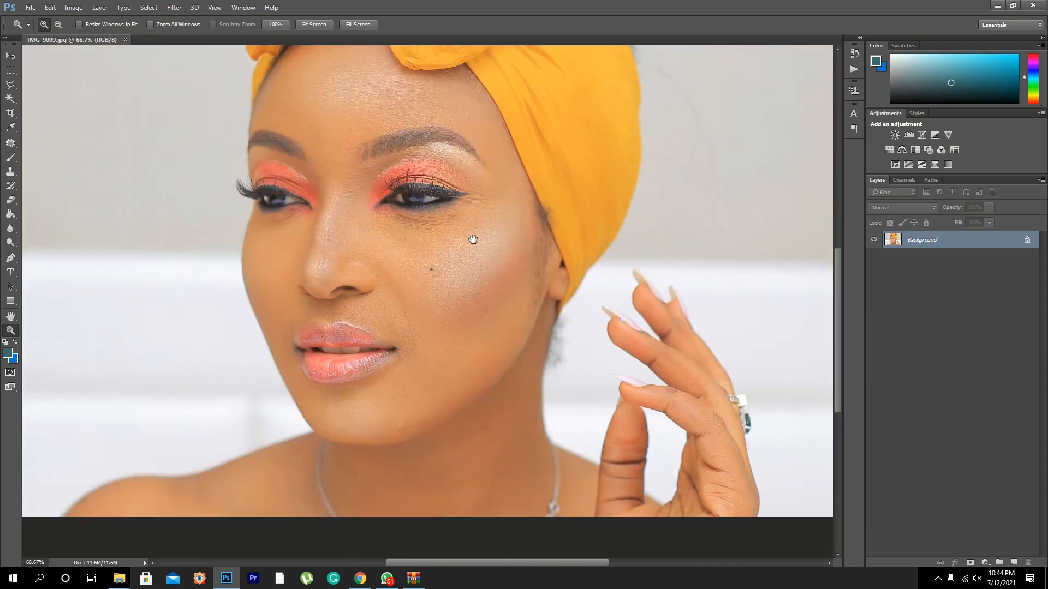
Duplicate the Background layer twice
{"action": "key", "text": "ctrl+plus"}
{"action": "left_click_drag", "start_coordinate": [466, 401], "coordinate": [536, 318]}
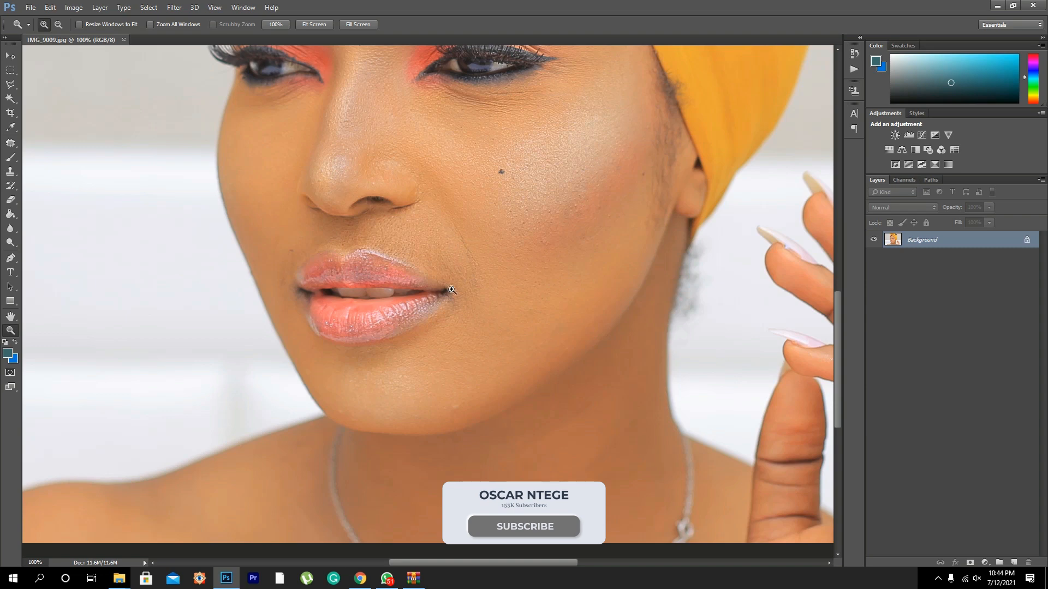
{"action": "scroll", "coordinate": [470, 234], "scroll_direction": "up", "scroll_amount": 6}
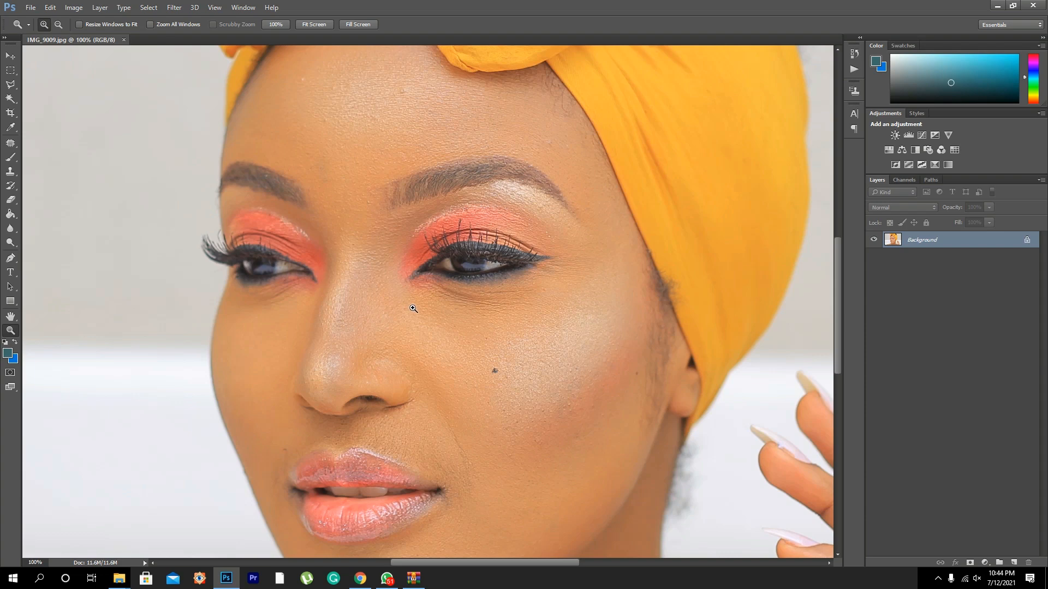
{"action": "key", "text": "ctrl+minus"}
{"action": "key", "text": "ctrl+minus"}
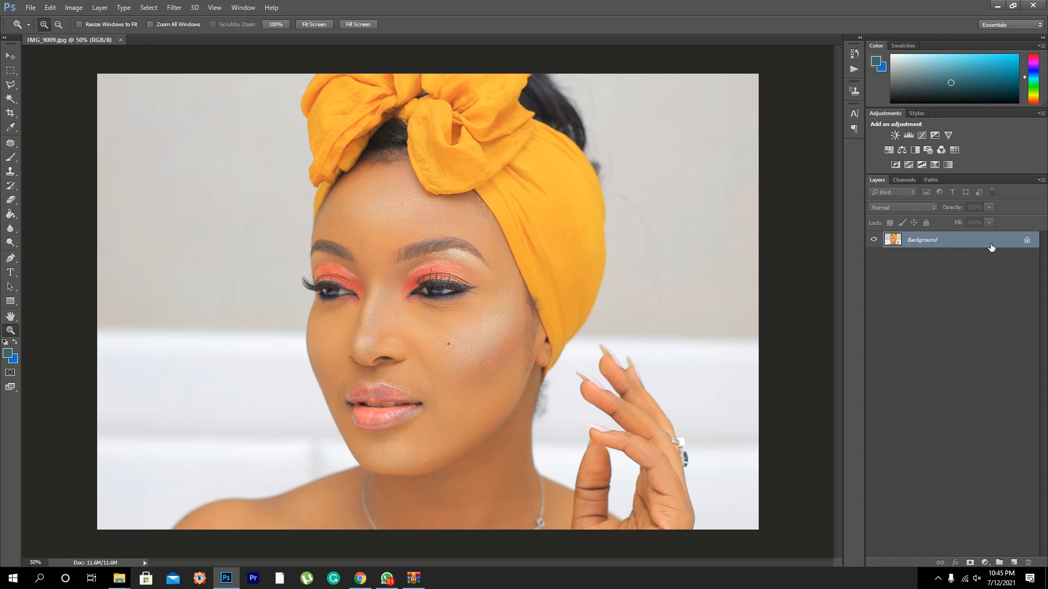
{"action": "left_click_drag", "start_coordinate": [986, 244], "coordinate": [1015, 561]}
{"action": "left_click_drag", "start_coordinate": [981, 244], "coordinate": [1016, 562]}
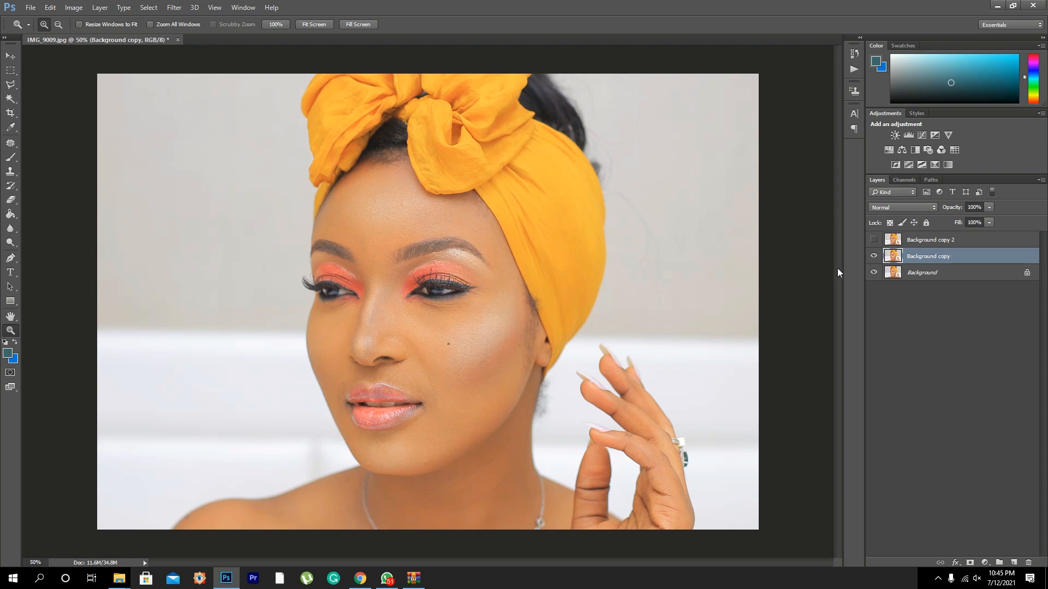
Show the upper copy, and rename the lower Background copy "tones" and the upper one "textures"
{"action": "left_click", "coordinate": [874, 240]}
{"action": "double_click", "coordinate": [926, 258]}
{"action": "type", "text": "tones"}
{"action": "double_click", "coordinate": [923, 240]}
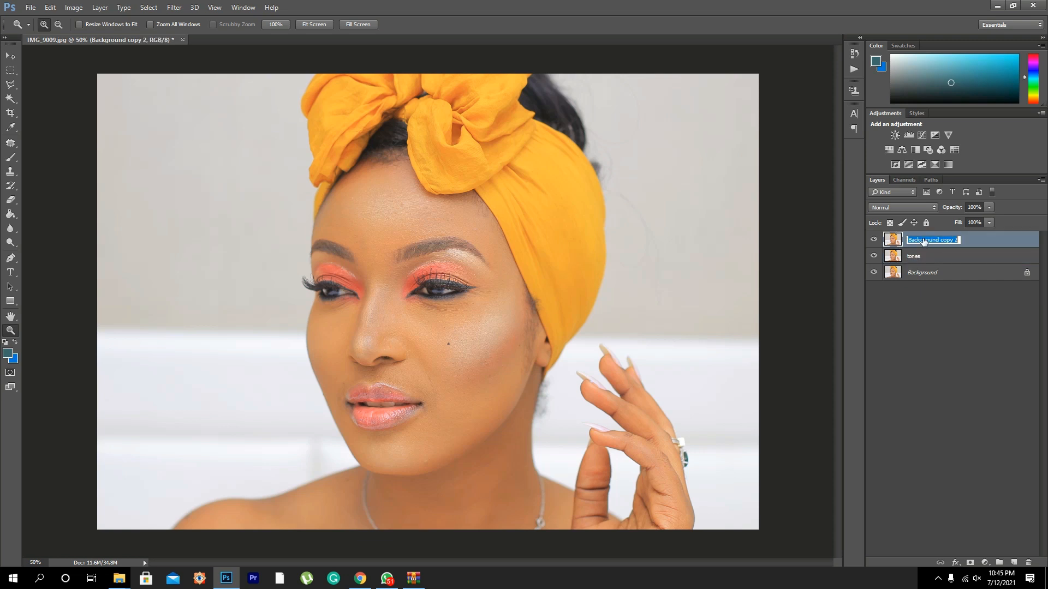
{"action": "type", "text": "textures"}
{"action": "left_click", "coordinate": [926, 255]}
{"action": "left_click", "coordinate": [911, 238]}
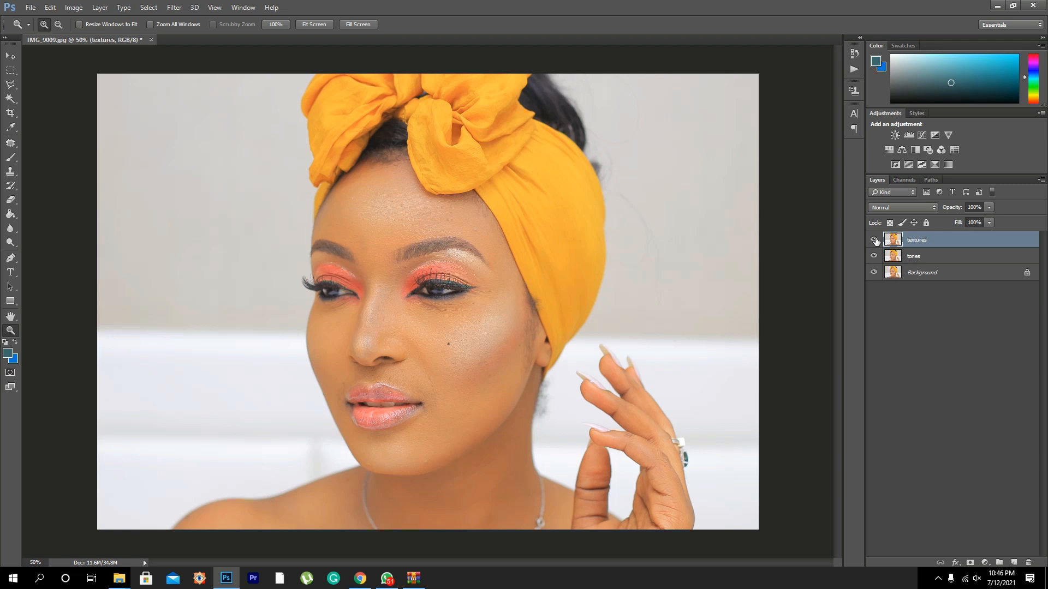
Hide the textures layer and make the tones layer active
{"action": "left_click", "coordinate": [875, 240]}
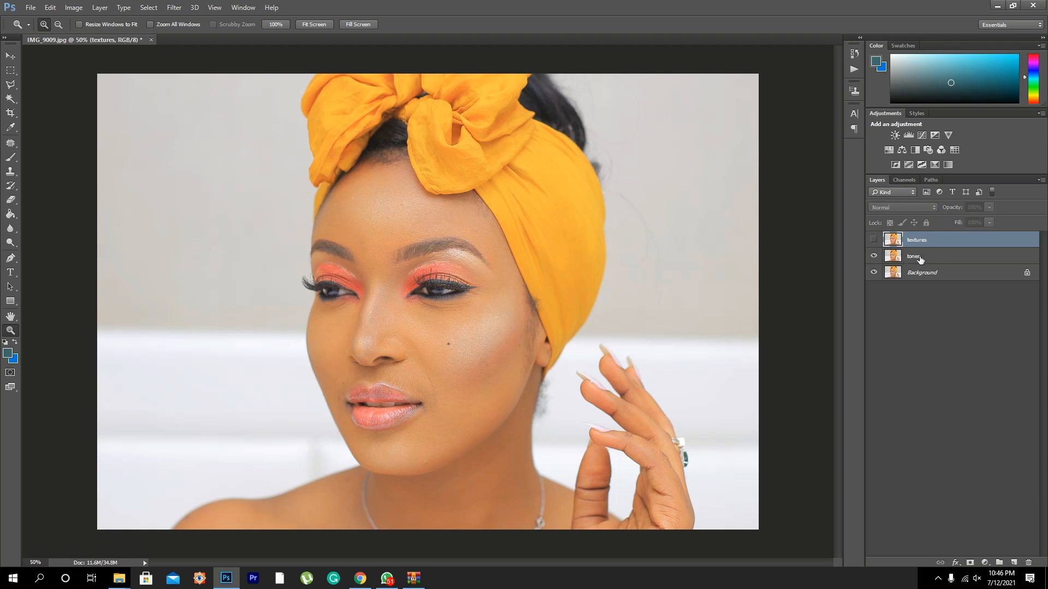
{"action": "left_click", "coordinate": [921, 259]}
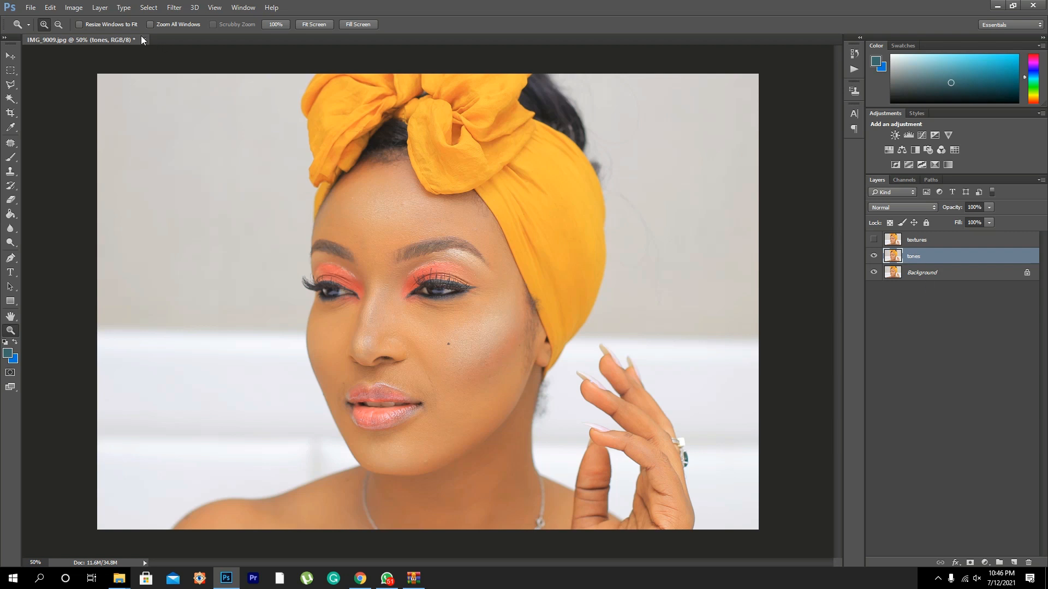
{"action": "left_click", "coordinate": [466, 340]}
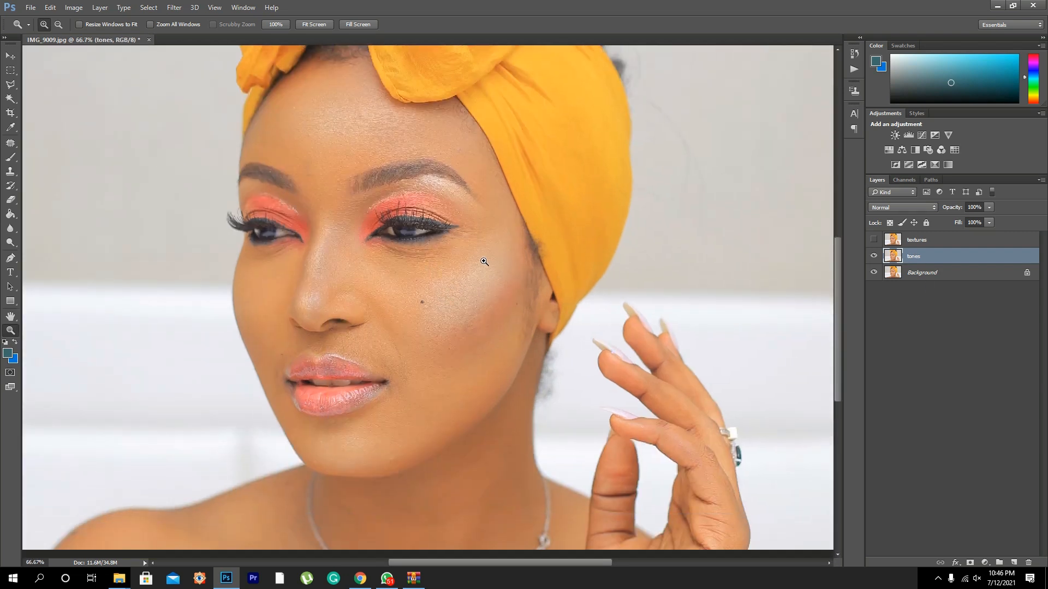
{"action": "left_click", "coordinate": [420, 247]}
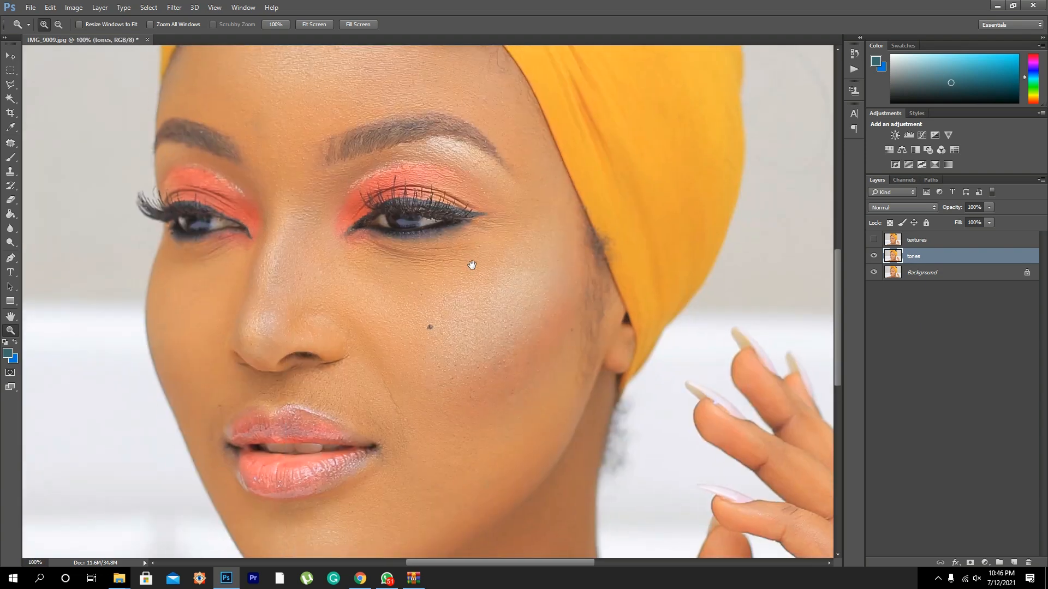
{"action": "left_click_drag", "start_coordinate": [472, 265], "coordinate": [485, 267]}
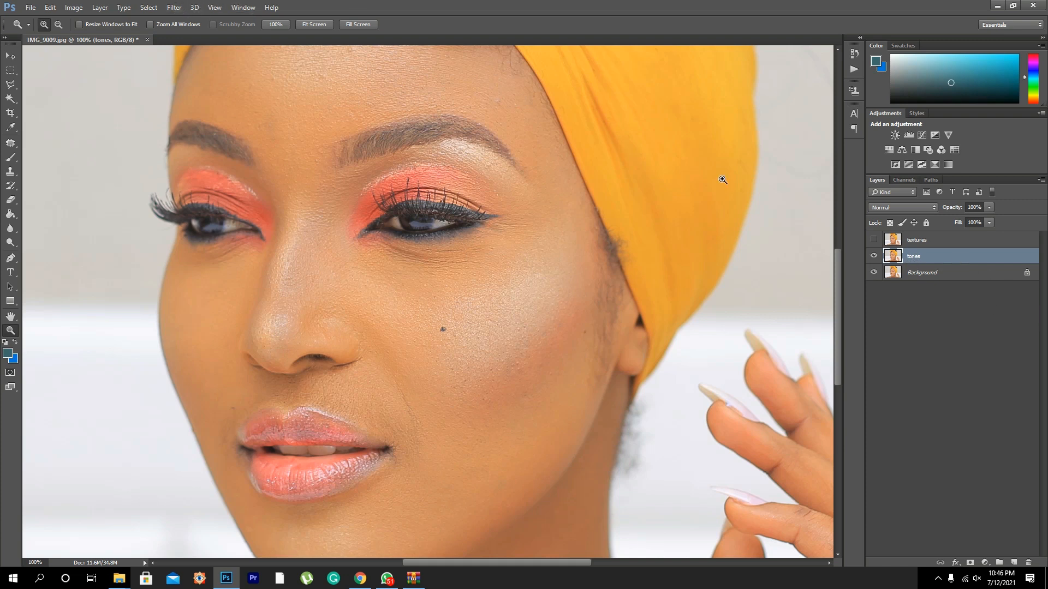
Apply a Gaussian Blur with a radius of 4.5 pixels to the tones layer
{"action": "left_click", "coordinate": [174, 7]}
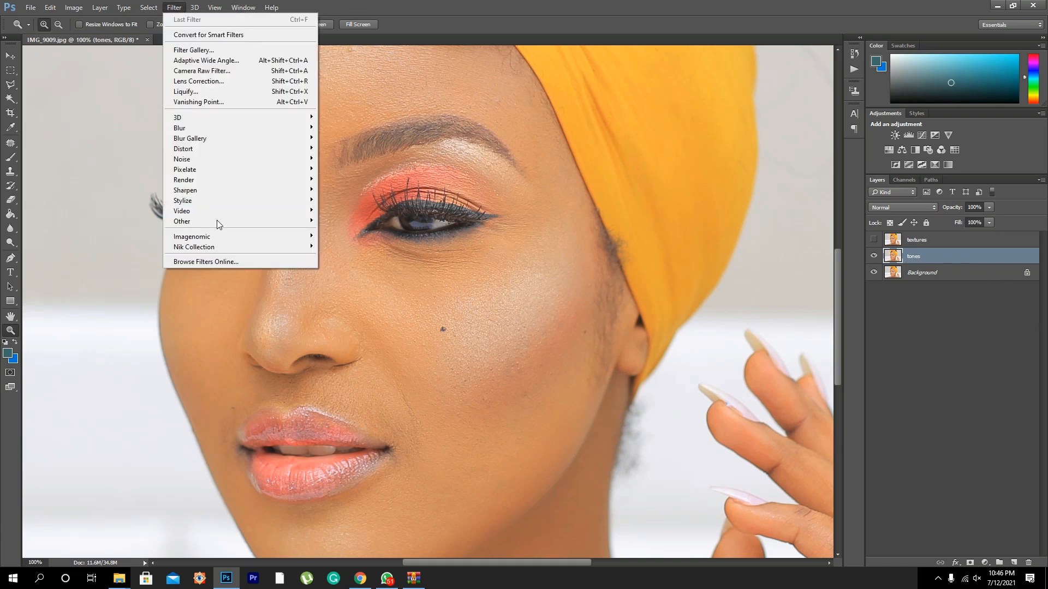
{"action": "mouse_move", "coordinate": [192, 132]}
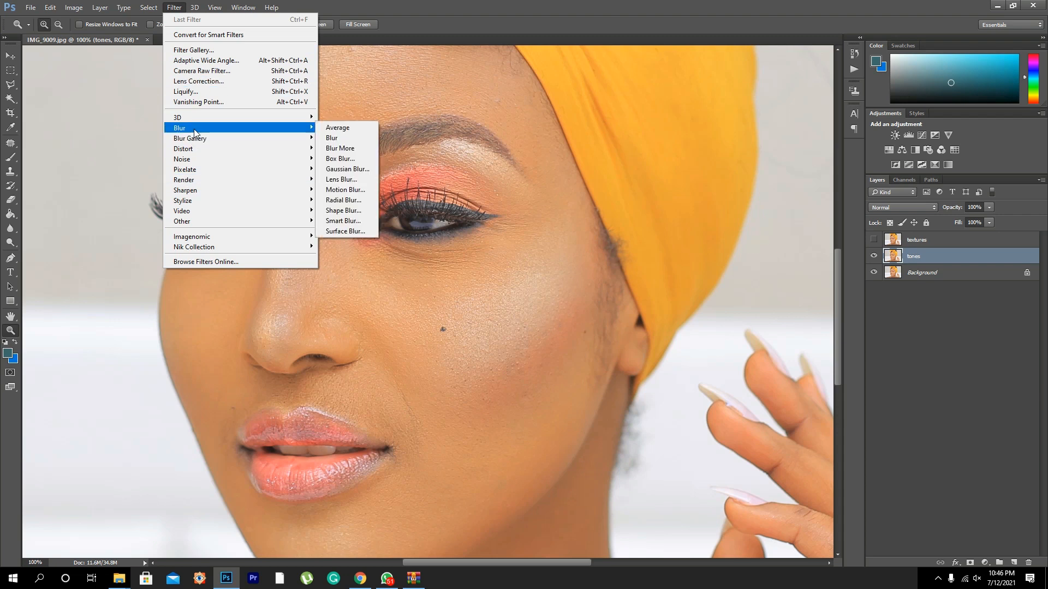
{"action": "left_click", "coordinate": [340, 172]}
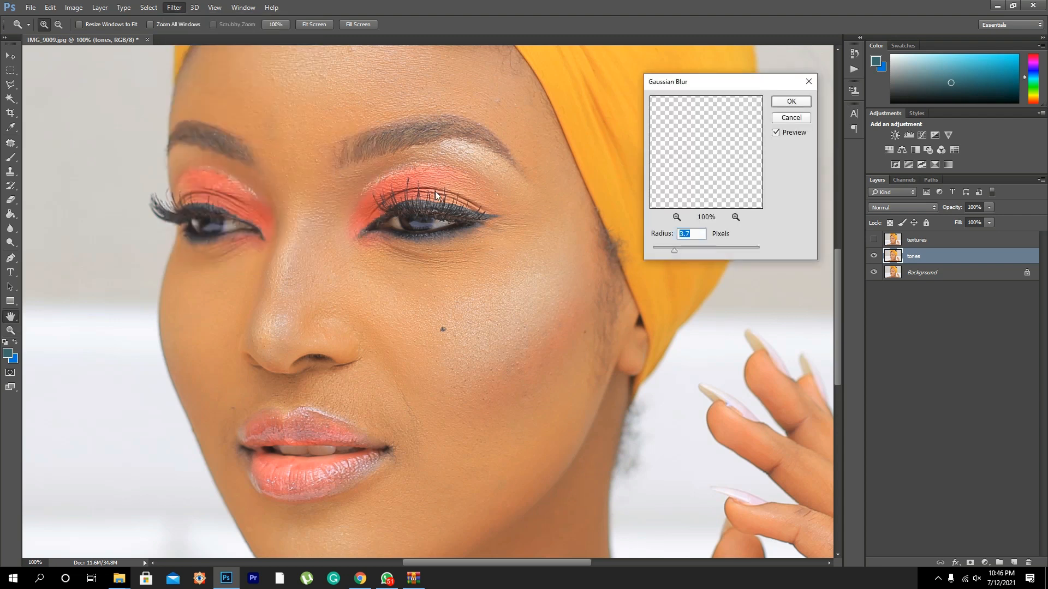
{"action": "left_click_drag", "start_coordinate": [676, 250], "coordinate": [624, 253]}
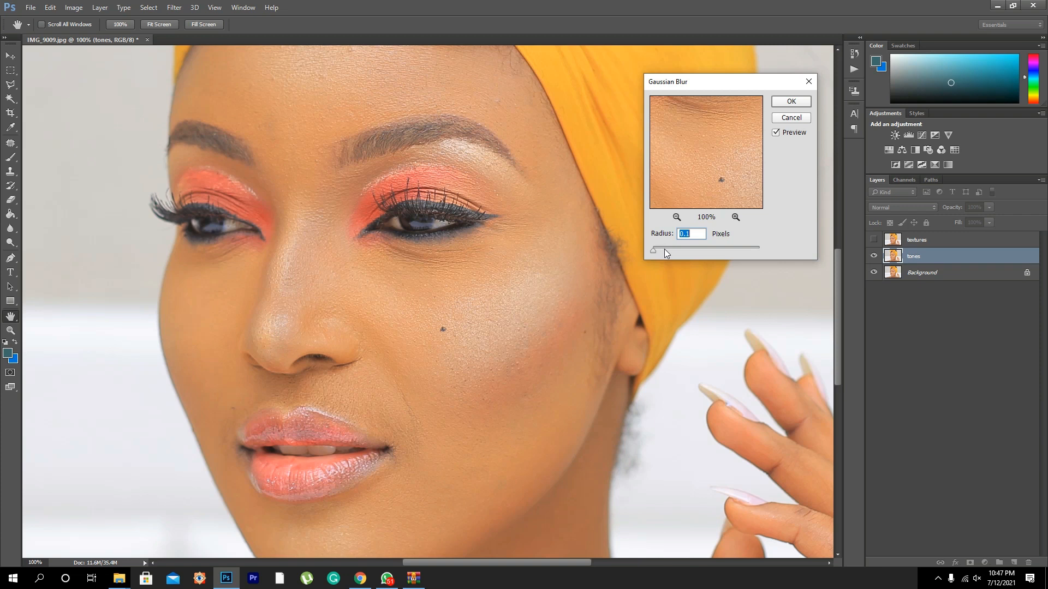
{"action": "left_click_drag", "start_coordinate": [656, 252], "coordinate": [665, 252]}
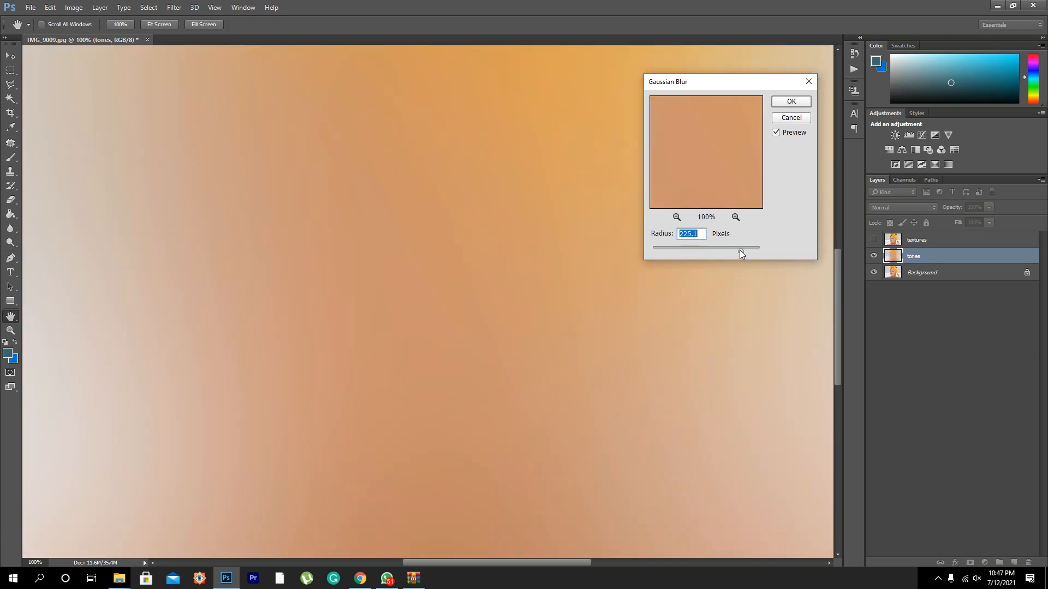
{"action": "left_click_drag", "start_coordinate": [740, 250], "coordinate": [683, 248]}
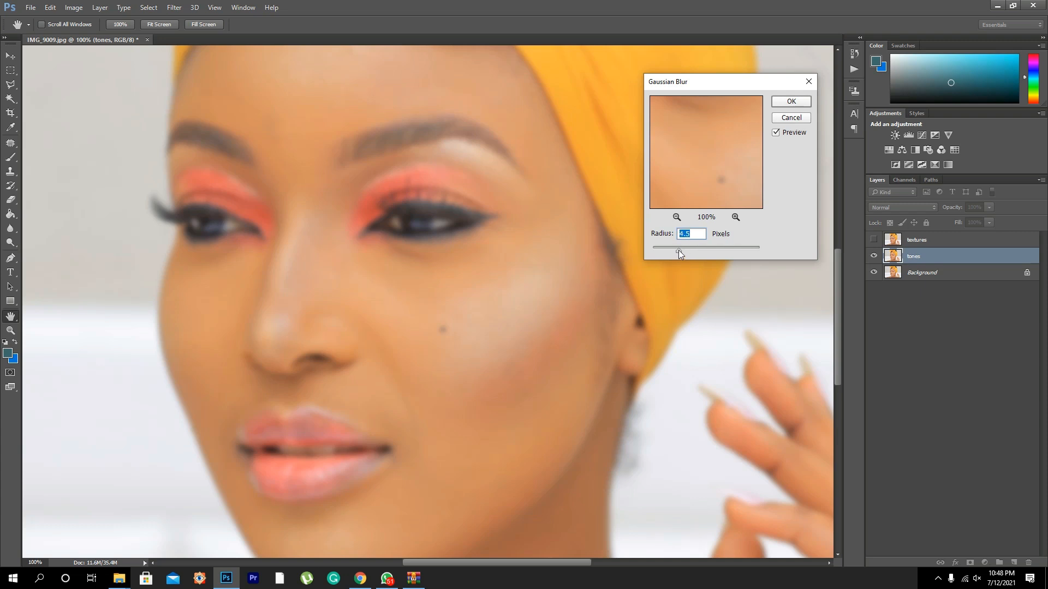
{"action": "left_click", "coordinate": [789, 104]}
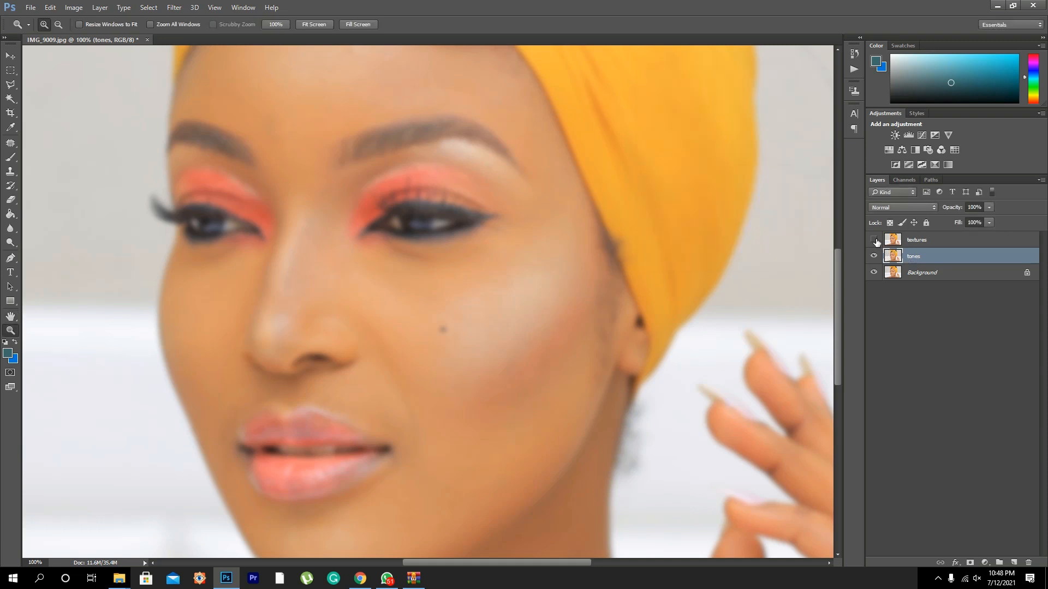
Show the textures layer and use Apply Image on it with the tones layer as source, Subtract blending, scale 2 and offset 128
{"action": "left_click", "coordinate": [917, 241]}
{"action": "left_click", "coordinate": [874, 239]}
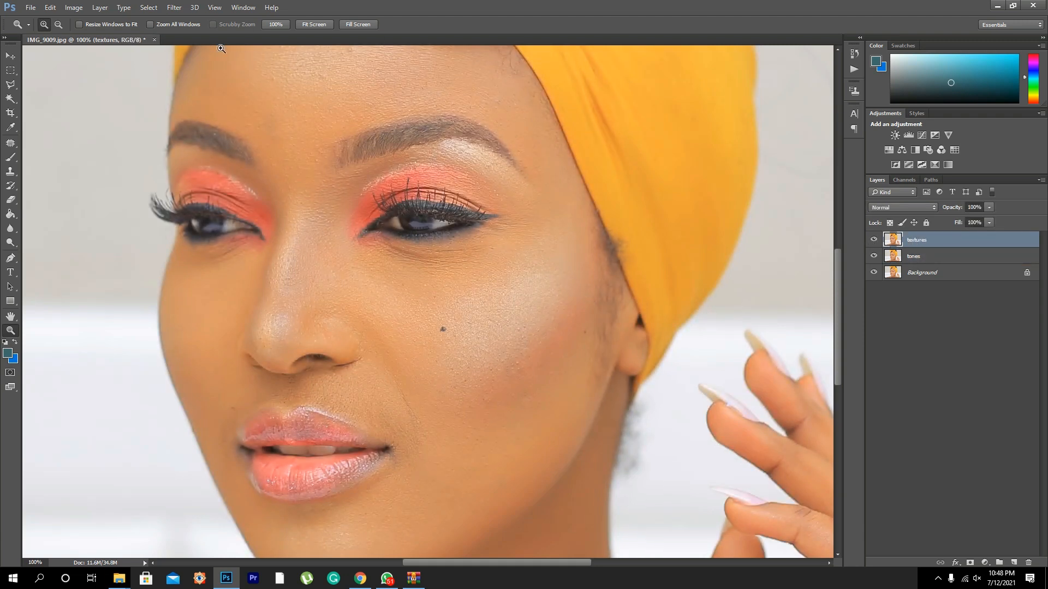
{"action": "left_click", "coordinate": [74, 8]}
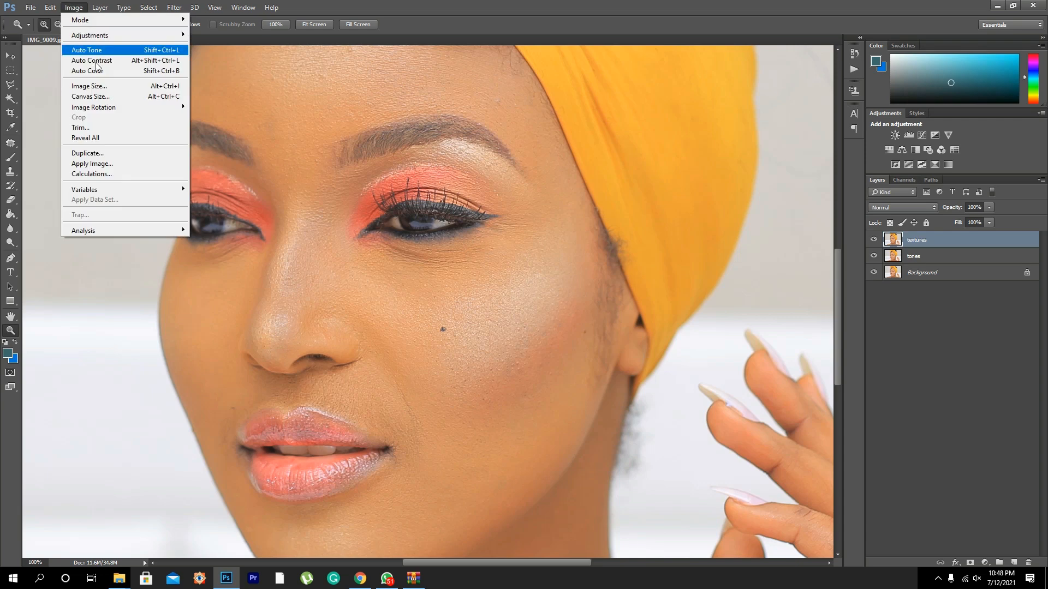
{"action": "left_click", "coordinate": [105, 164]}
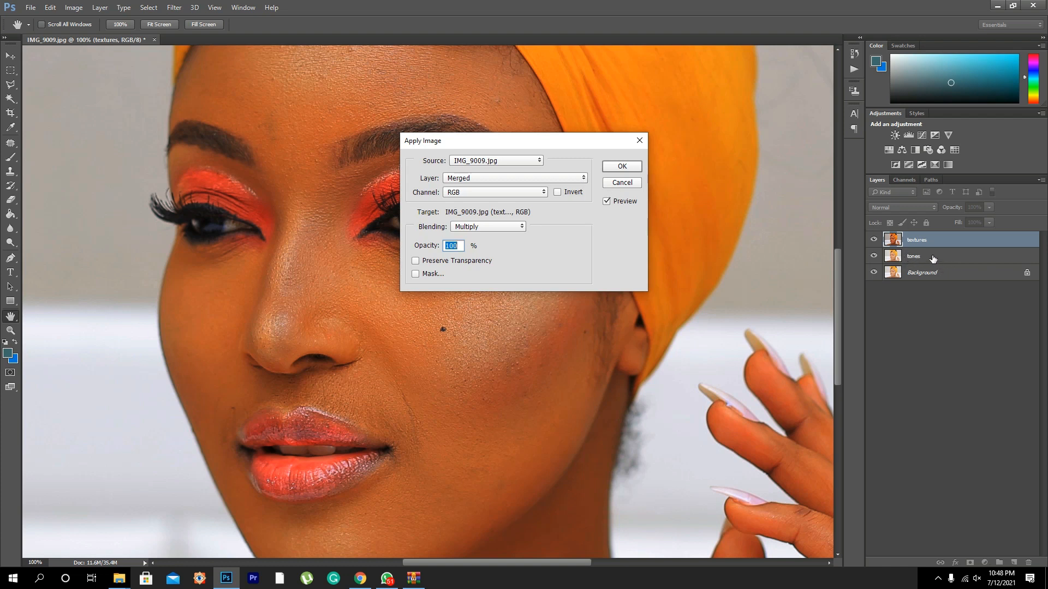
{"action": "left_click", "coordinate": [522, 228]}
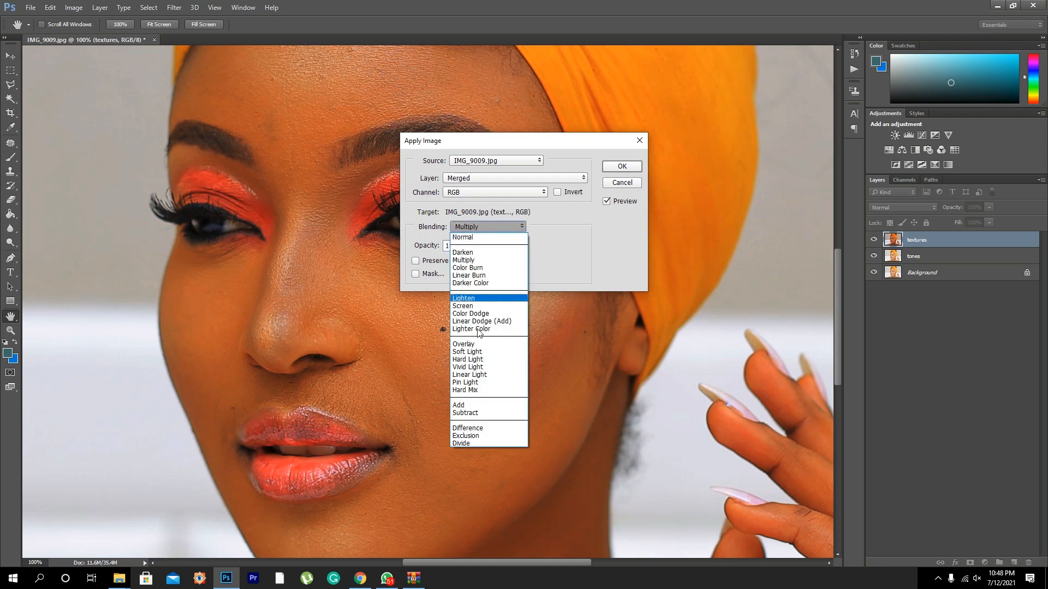
{"action": "left_click", "coordinate": [472, 414]}
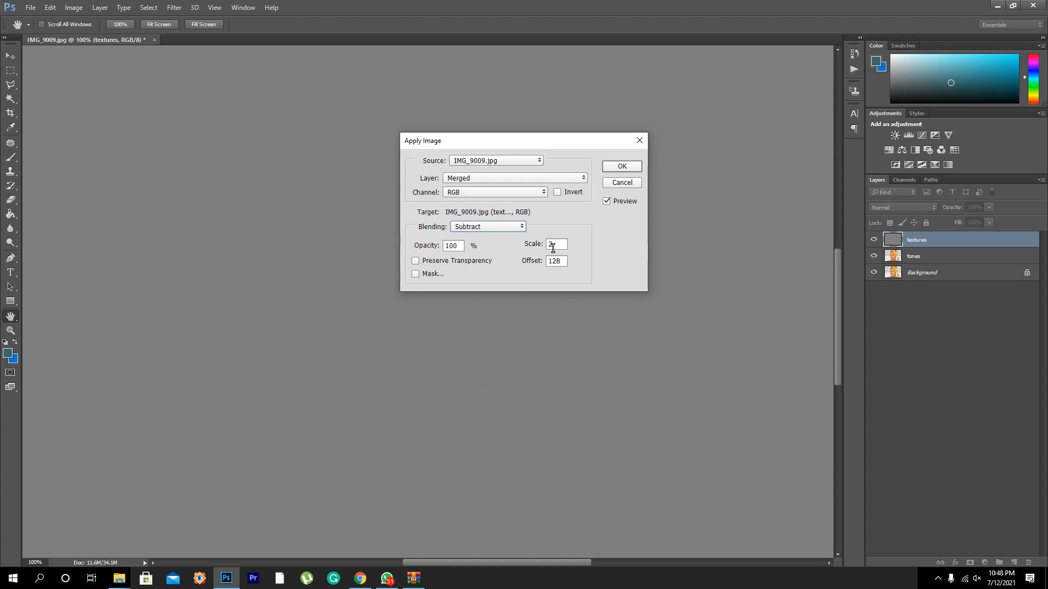
{"action": "left_click", "coordinate": [539, 162]}
{"action": "left_click", "coordinate": [541, 164]}
{"action": "left_click", "coordinate": [582, 178]}
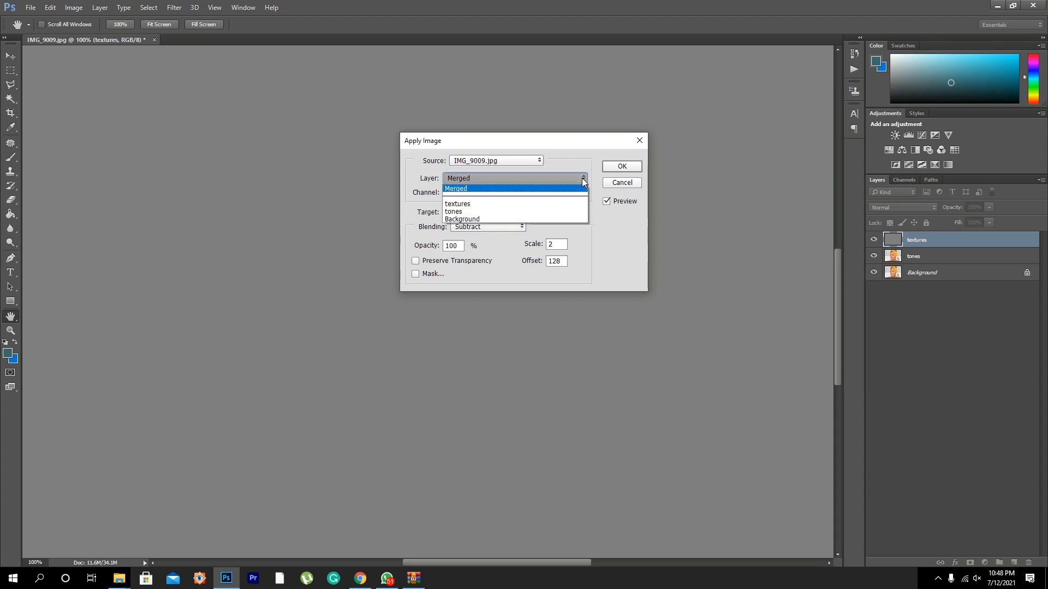
{"action": "left_click", "coordinate": [467, 215]}
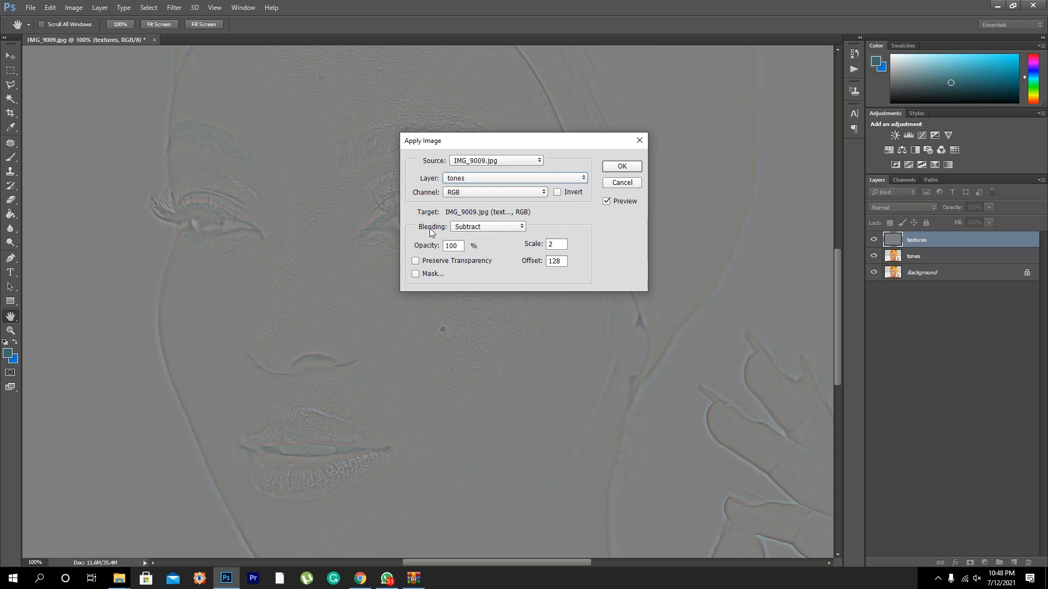
{"action": "left_click", "coordinate": [623, 167]}
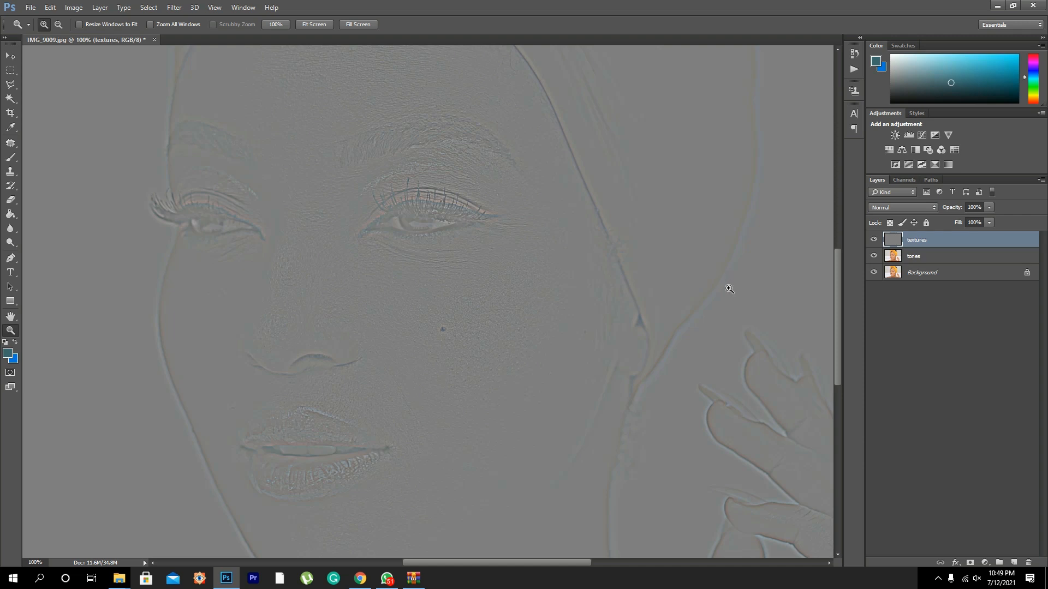
Set the textures layer's blend mode to Linear Light
{"action": "left_click", "coordinate": [930, 206]}
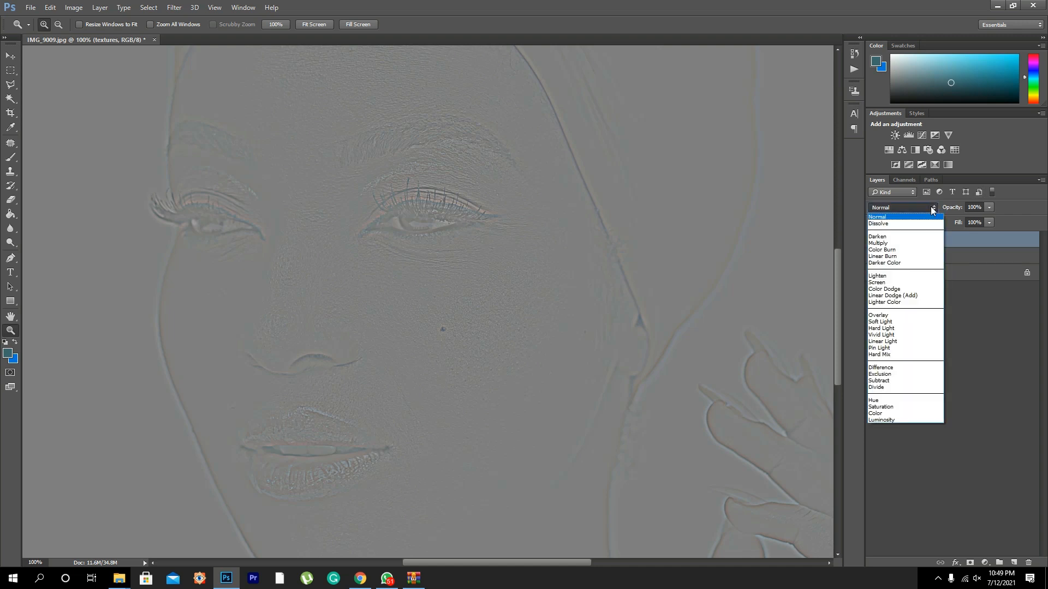
{"action": "left_click", "coordinate": [886, 342]}
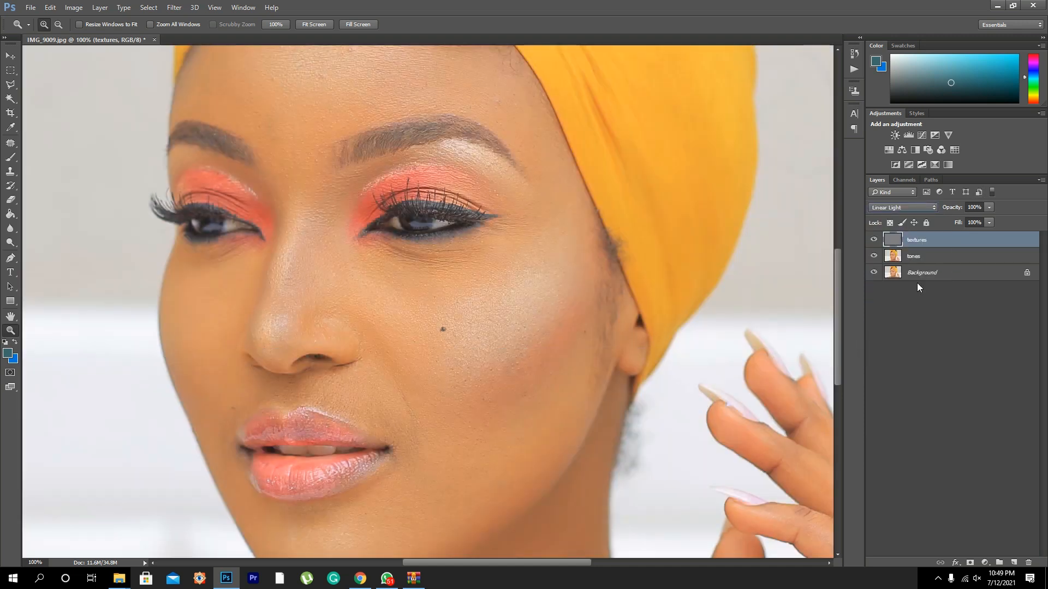
Group the textures and tones layers and name the group "frequency"
{"action": "left_click", "coordinate": [946, 258], "text": "shift"}
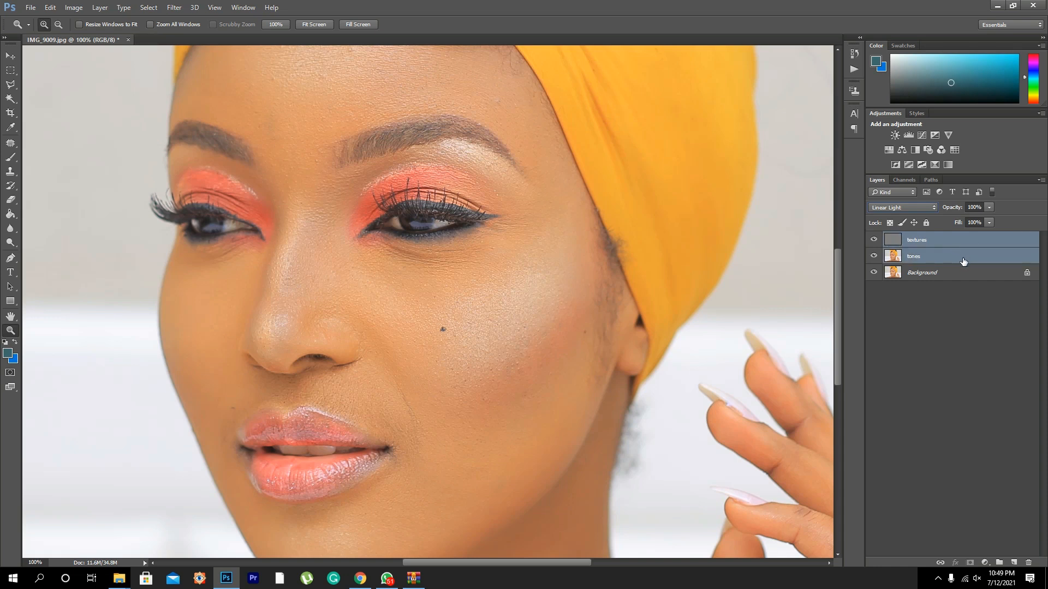
{"action": "left_click_drag", "start_coordinate": [961, 260], "coordinate": [999, 562]}
{"action": "double_click", "coordinate": [915, 239]}
{"action": "type", "text": "freque"}
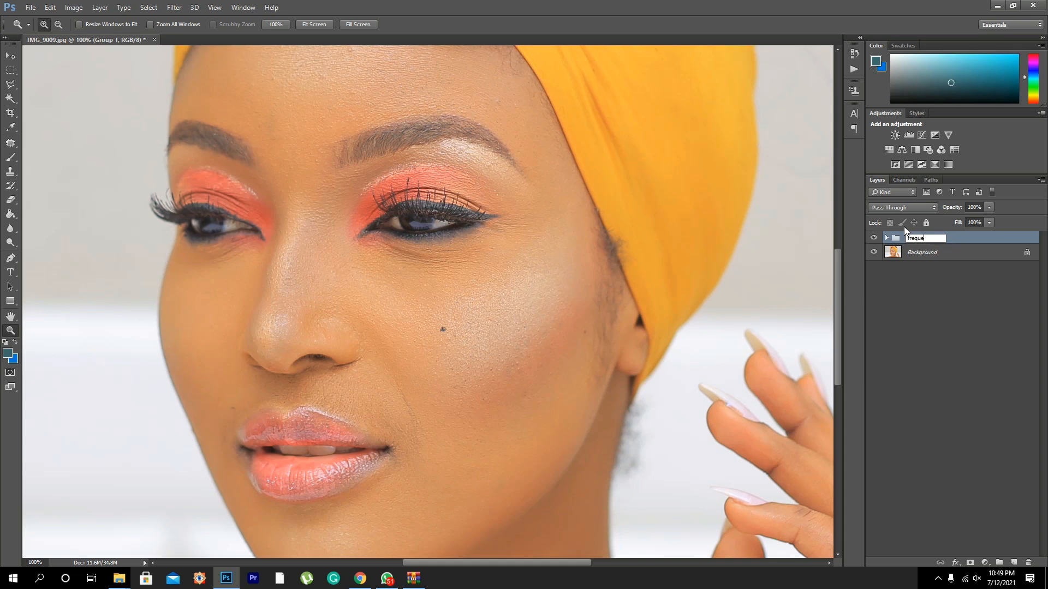
{"action": "type", "text": "ncy"}
{"action": "left_click", "coordinate": [929, 264]}
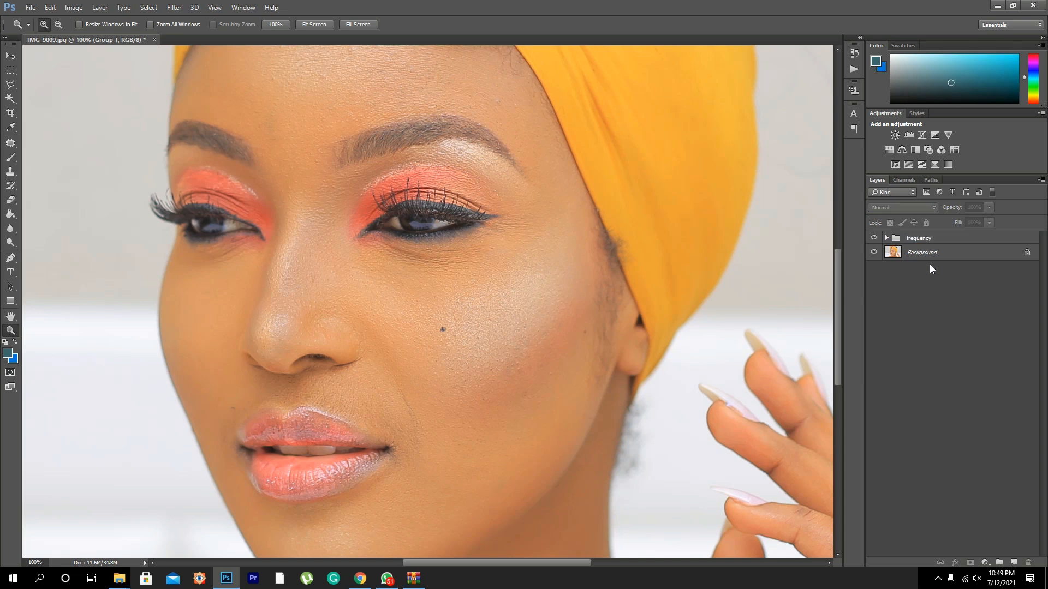
Compare the photo with and without the frequency group, and isolate its textures layer by hiding the tones and Background layers
{"action": "left_click", "coordinate": [874, 239]}
{"action": "left_click", "coordinate": [873, 238]}
{"action": "left_click", "coordinate": [886, 238]}
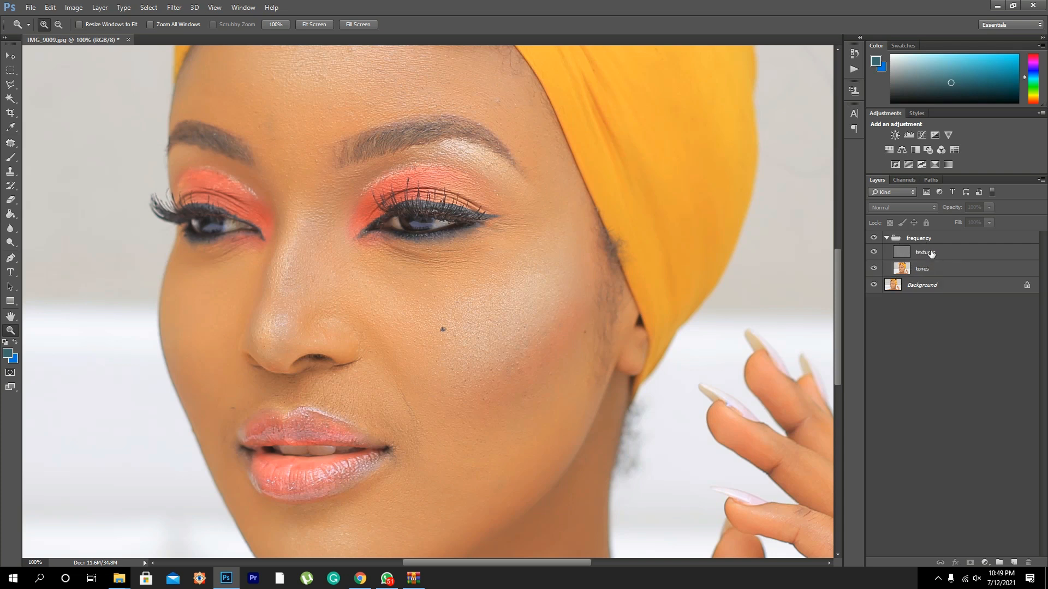
{"action": "left_click", "coordinate": [886, 238]}
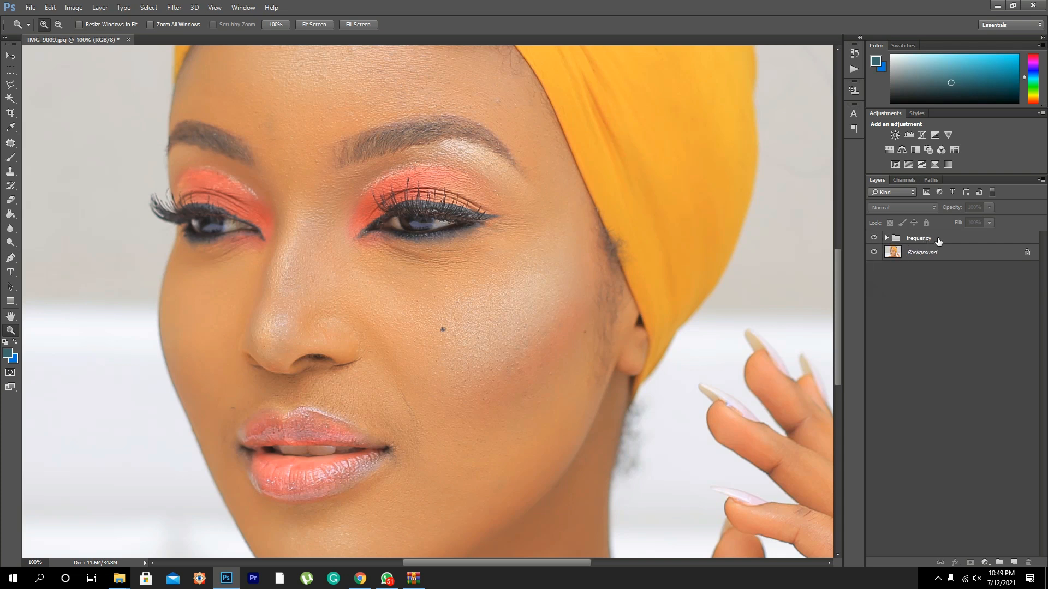
{"action": "left_click", "coordinate": [887, 237]}
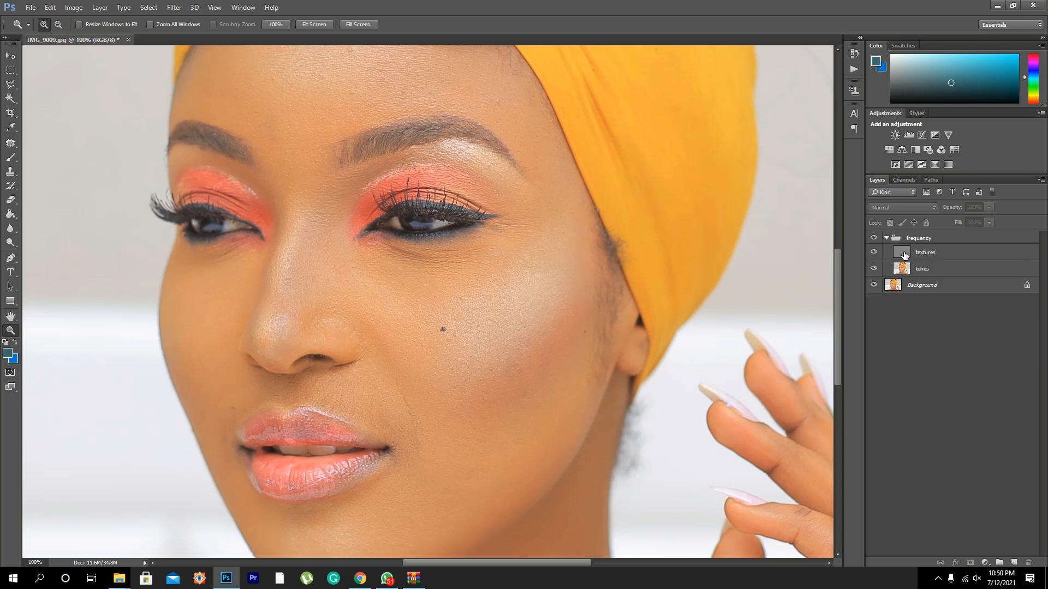
{"action": "left_click", "coordinate": [874, 285]}
{"action": "left_click", "coordinate": [874, 268]}
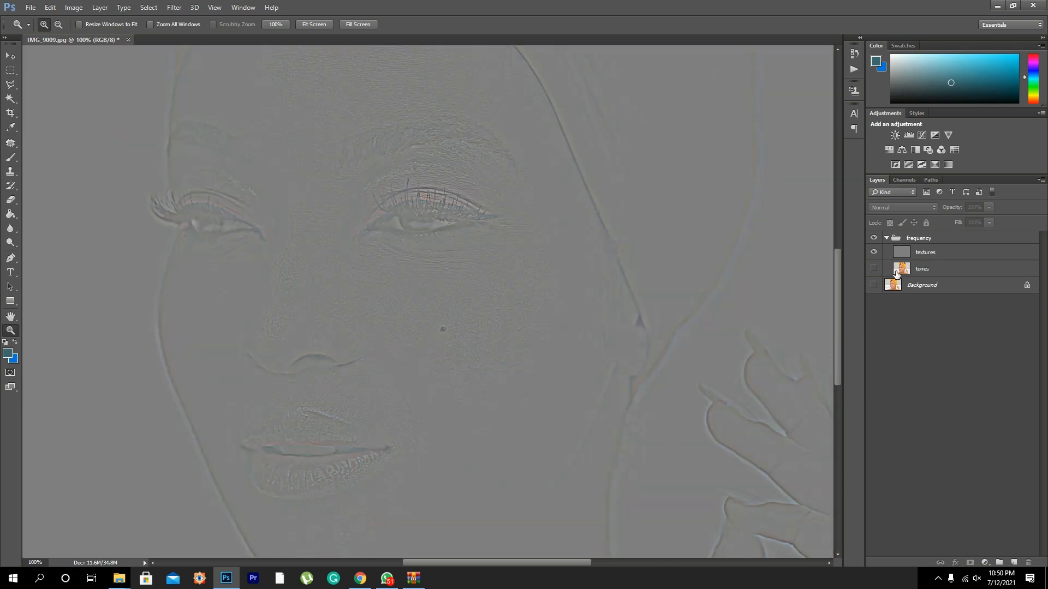
Show the tones and Background layers again and make the tones layer active
{"action": "left_click", "coordinate": [10, 56]}
{"action": "left_click_drag", "start_coordinate": [337, 196], "coordinate": [386, 188]}
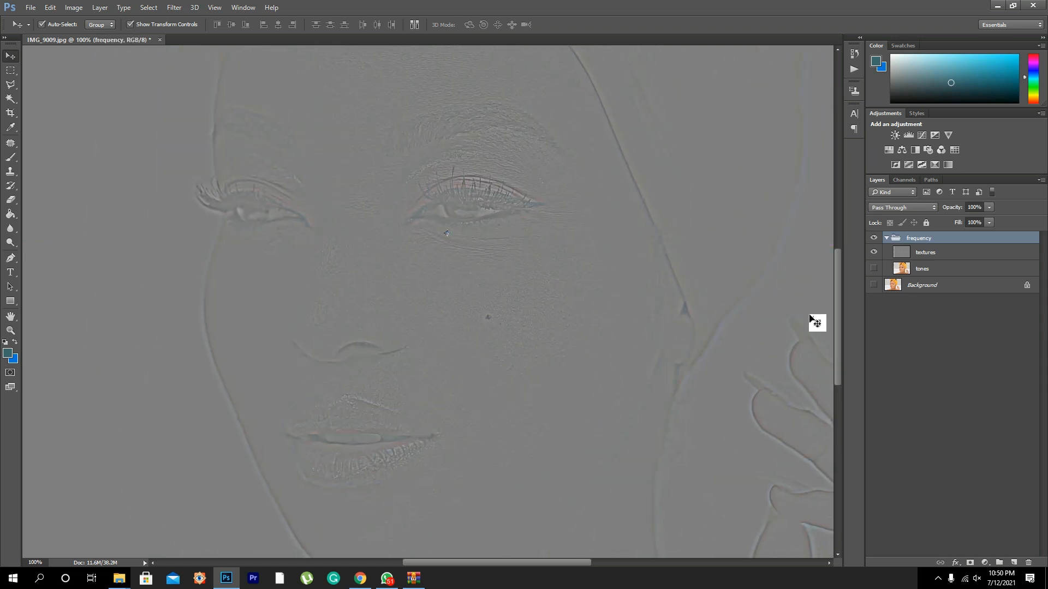
{"action": "left_click_drag", "start_coordinate": [873, 268], "coordinate": [873, 285]}
{"action": "left_click", "coordinate": [913, 270]}
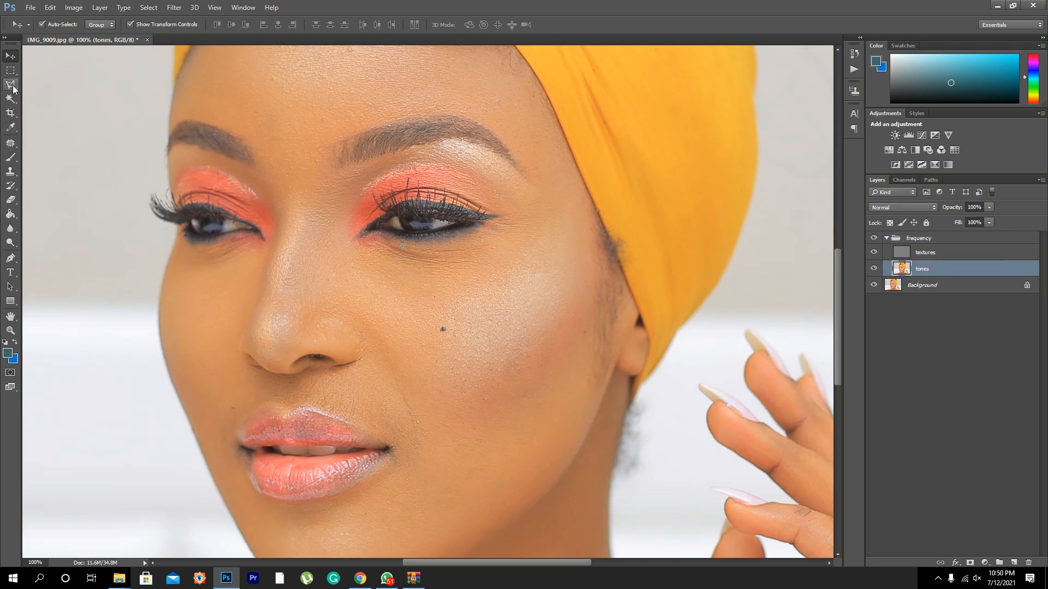
Choose the freehand Lasso tool and set its feather to 18 px
{"action": "left_click_drag", "start_coordinate": [10, 85], "coordinate": [30, 94]}
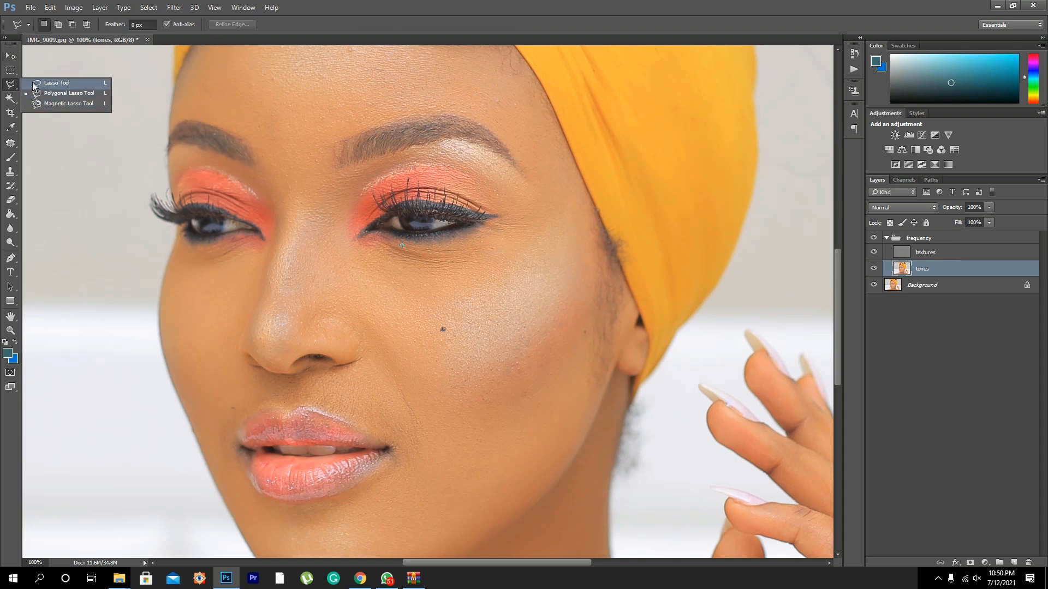
{"action": "left_click", "coordinate": [54, 83]}
{"action": "double_click", "coordinate": [133, 25]}
{"action": "type", "text": "18"}
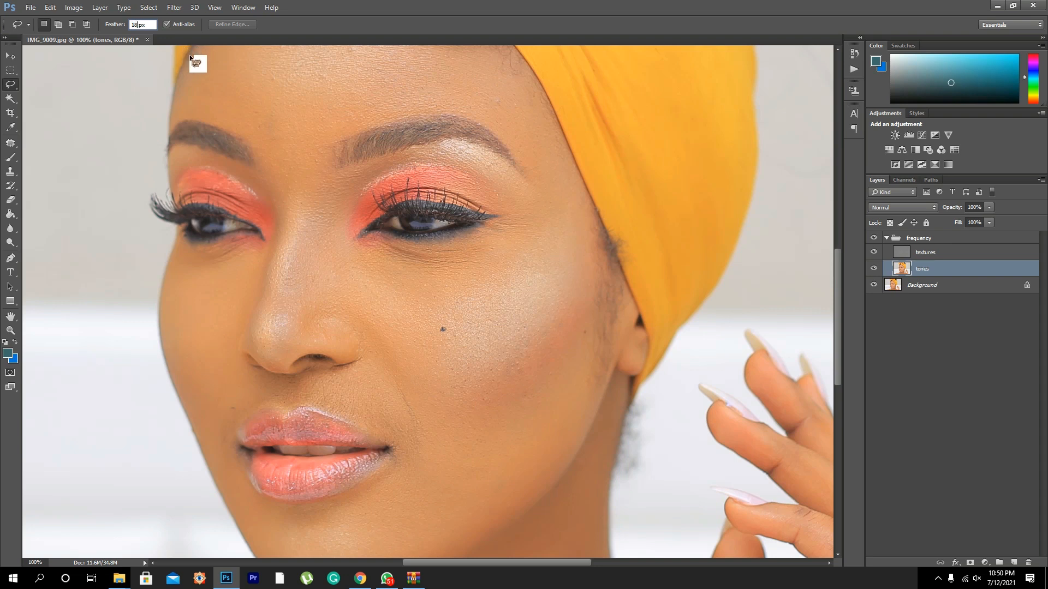
{"action": "key", "text": "Return"}
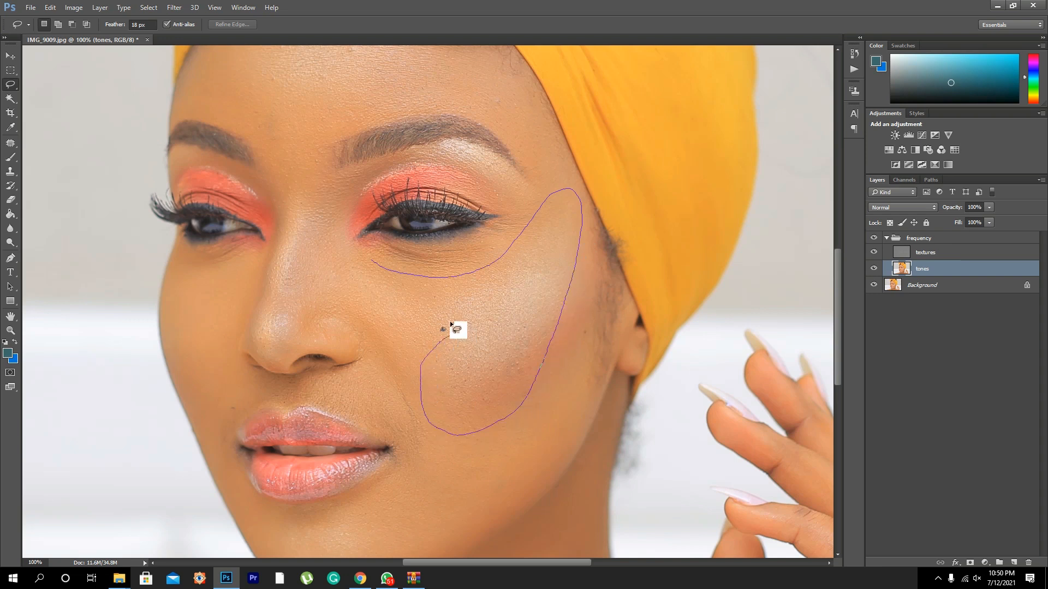
Lasso the highlighted near cheek below the eye, apply Gaussian Blur to it with a raised radius, and deselect
{"action": "left_click_drag", "start_coordinate": [366, 288], "coordinate": [373, 265]}
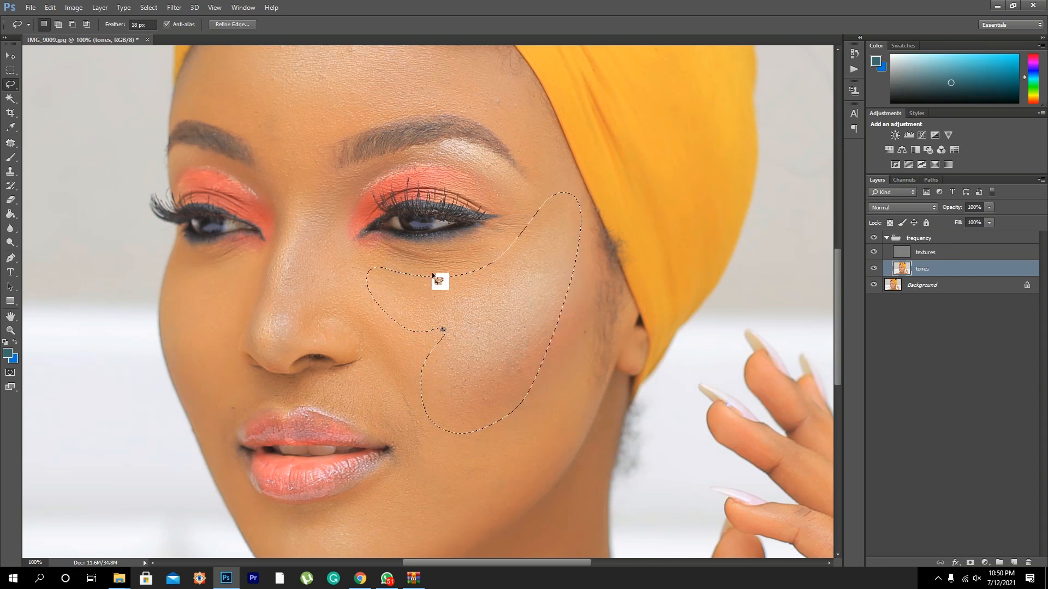
{"action": "left_click", "coordinate": [174, 7]}
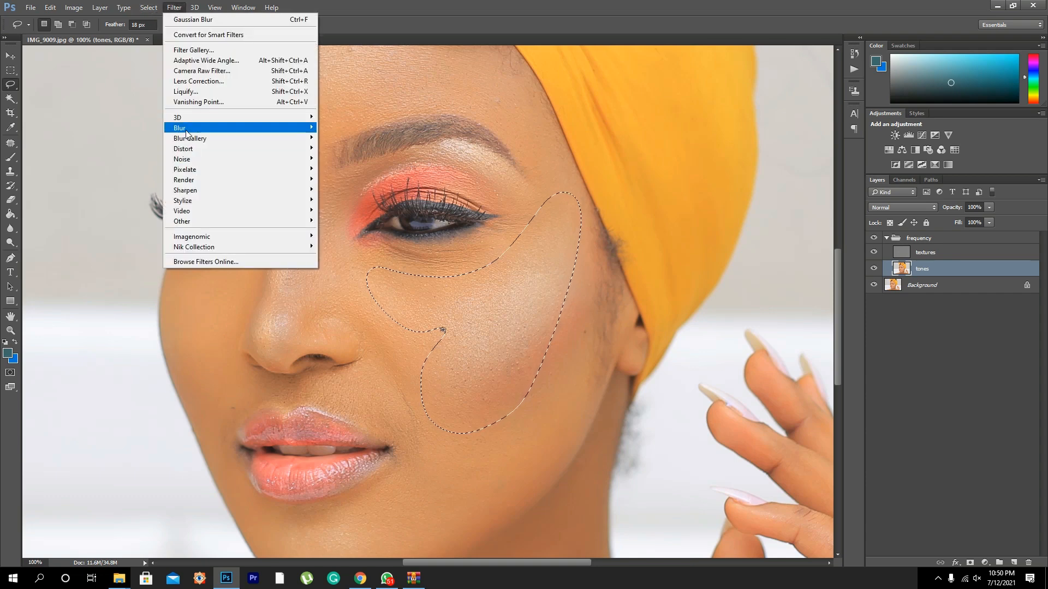
{"action": "mouse_move", "coordinate": [265, 127]}
{"action": "left_click", "coordinate": [340, 169]}
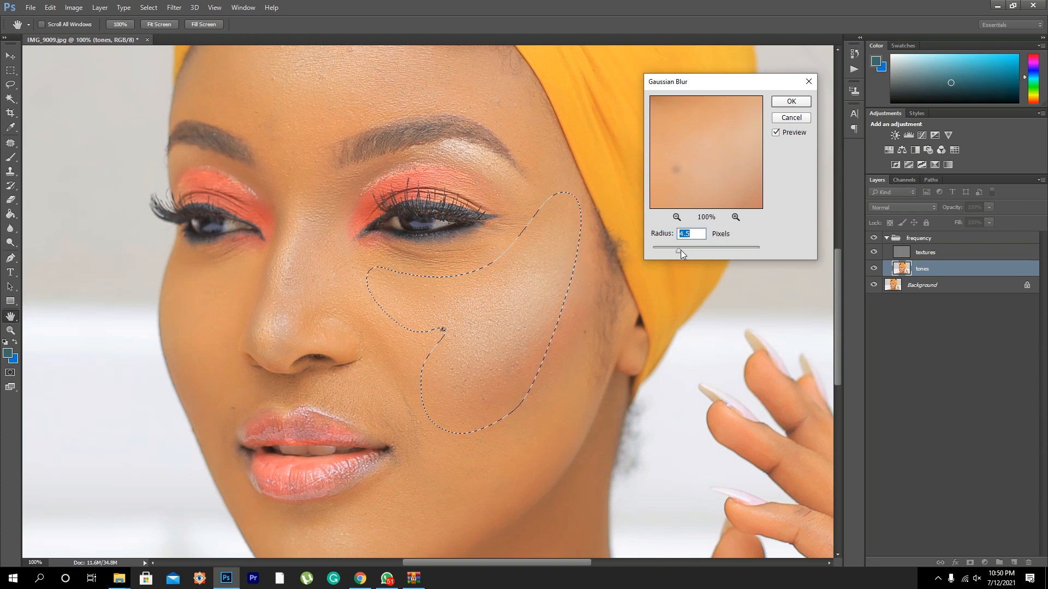
{"action": "left_click_drag", "start_coordinate": [686, 251], "coordinate": [696, 250]}
{"action": "left_click", "coordinate": [786, 102]}
{"action": "key", "text": "ctrl+d"}
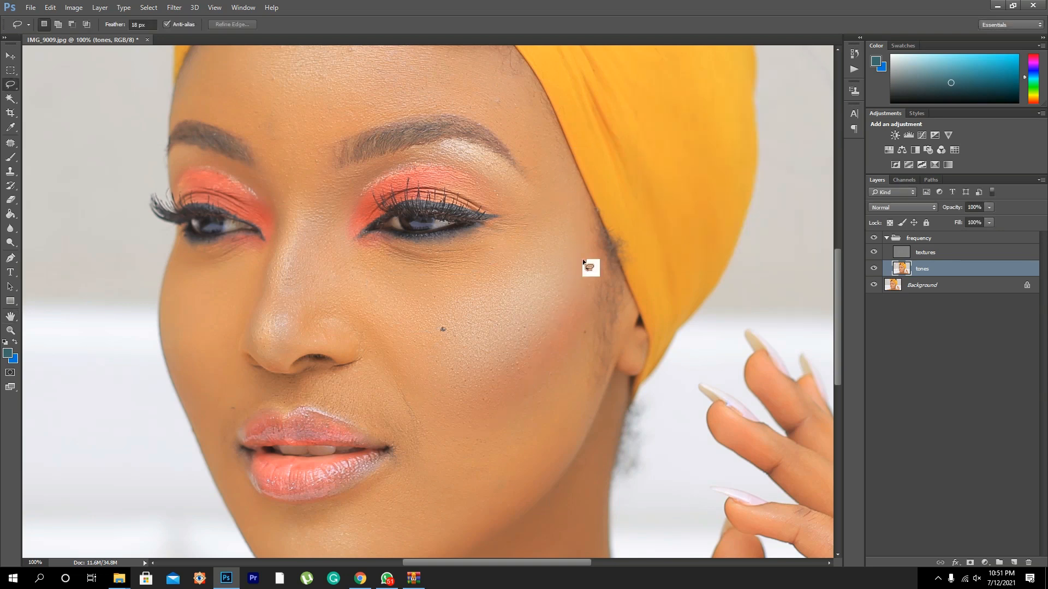
Lasso the lower cheek along the jaw and the smile-line area beside the mouth, repeating the Gaussian Blur on each and deselecting
{"action": "scroll", "coordinate": [573, 227], "scroll_direction": "down", "scroll_amount": 3}
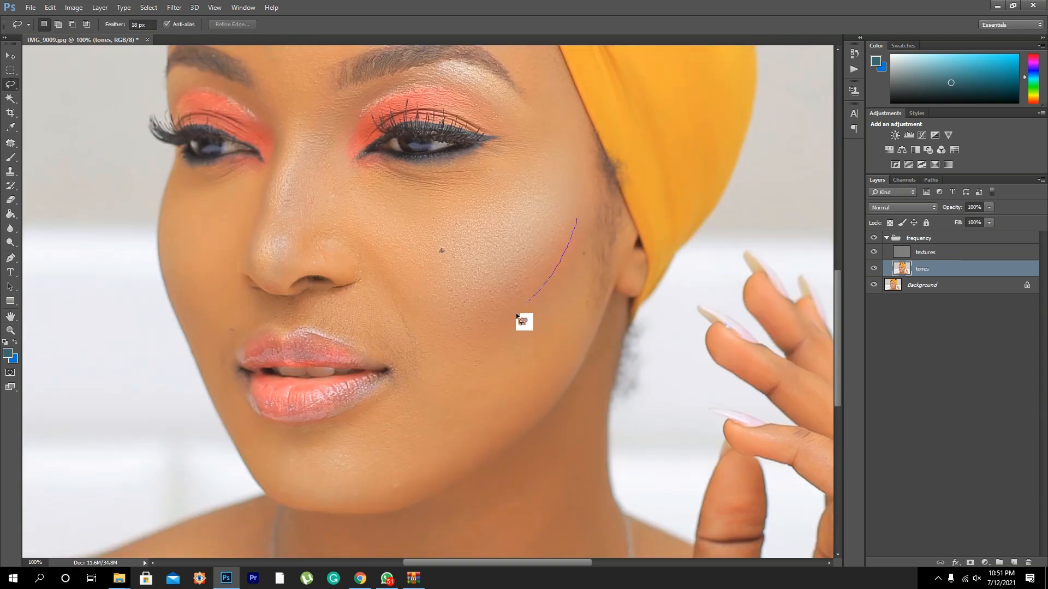
{"action": "left_click_drag", "start_coordinate": [595, 241], "coordinate": [577, 227]}
{"action": "key", "text": "ctrl+d"}
{"action": "left_click_drag", "start_coordinate": [492, 293], "coordinate": [604, 262]}
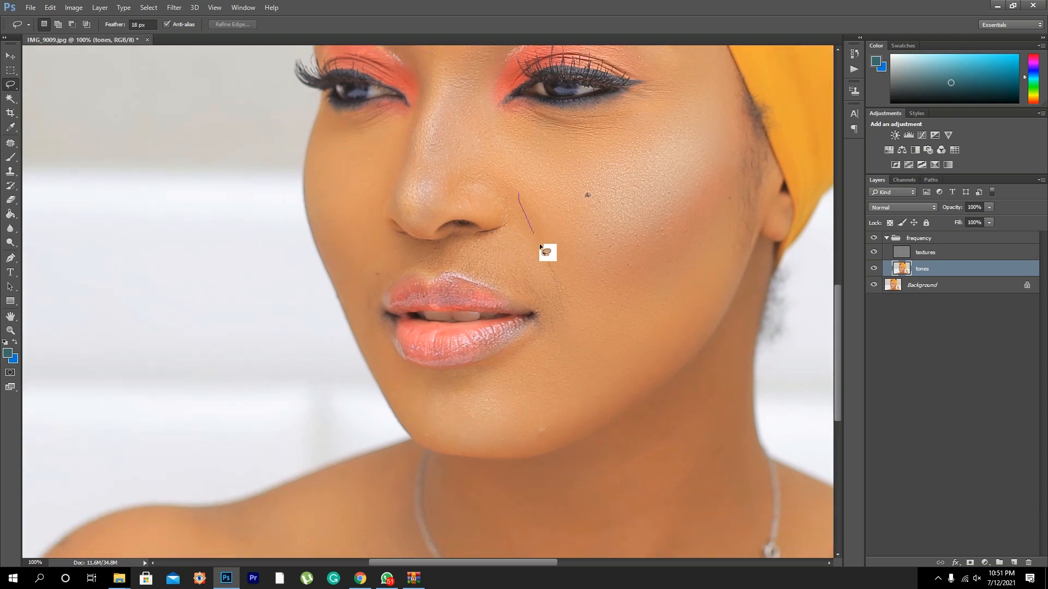
{"action": "left_click_drag", "start_coordinate": [539, 305], "coordinate": [469, 274]}
{"action": "left_click_drag", "start_coordinate": [514, 190], "coordinate": [514, 191]}
{"action": "key", "text": "ctrl+d"}
Lasso the chin and the nose bridge separately, repeating the Gaussian Blur on each and deselecting
{"action": "left_click_drag", "start_coordinate": [588, 319], "coordinate": [531, 310]}
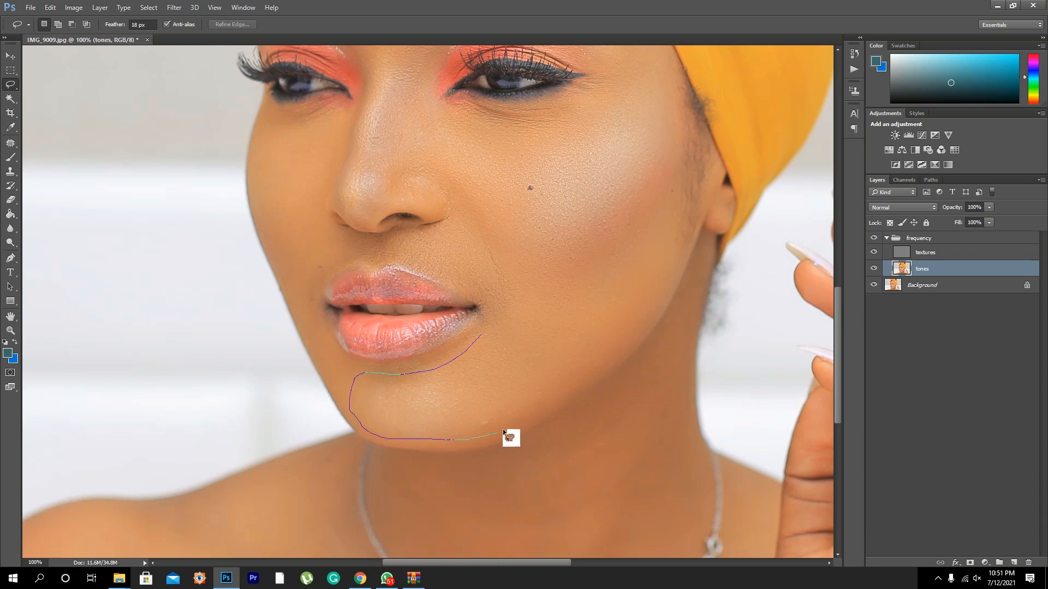
{"action": "left_click_drag", "start_coordinate": [519, 365], "coordinate": [516, 360]}
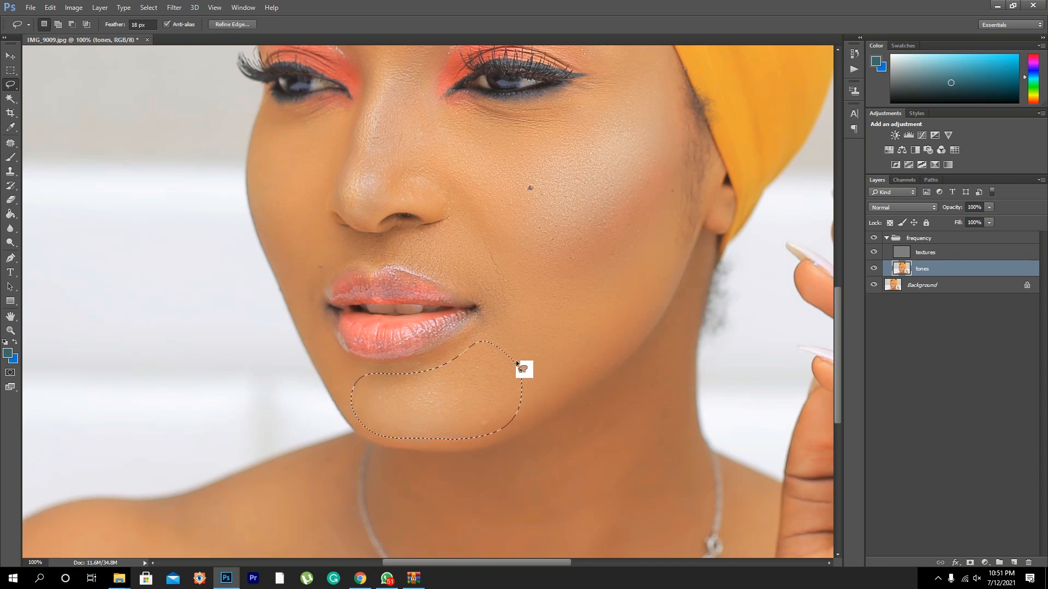
{"action": "key", "text": "ctrl+d"}
{"action": "scroll", "coordinate": [417, 297], "scroll_direction": "up", "scroll_amount": 5}
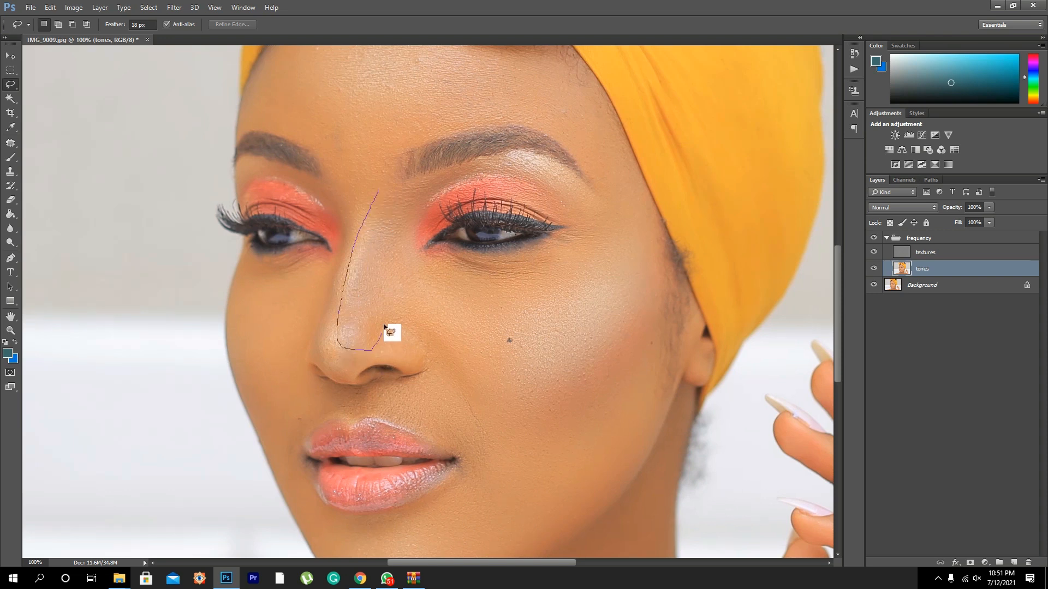
{"action": "left_click_drag", "start_coordinate": [413, 186], "coordinate": [399, 200]}
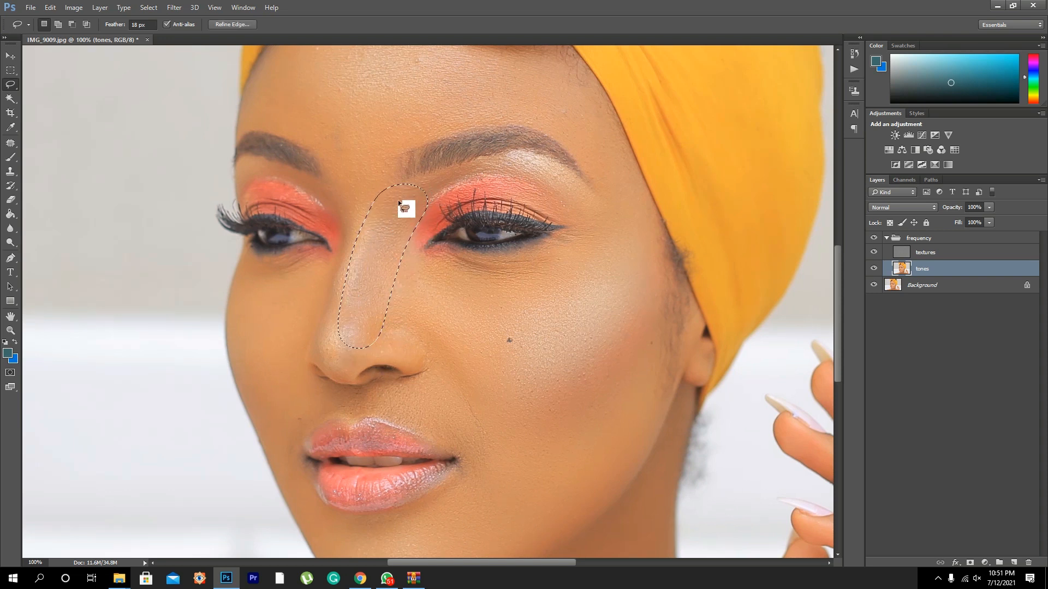
{"action": "key", "text": "ctrl+d"}
Lasso the forehead down to between the eyebrows and the far cheek, repeating the Gaussian Blur on each and deselecting
{"action": "scroll", "coordinate": [349, 142], "scroll_direction": "up", "scroll_amount": 3}
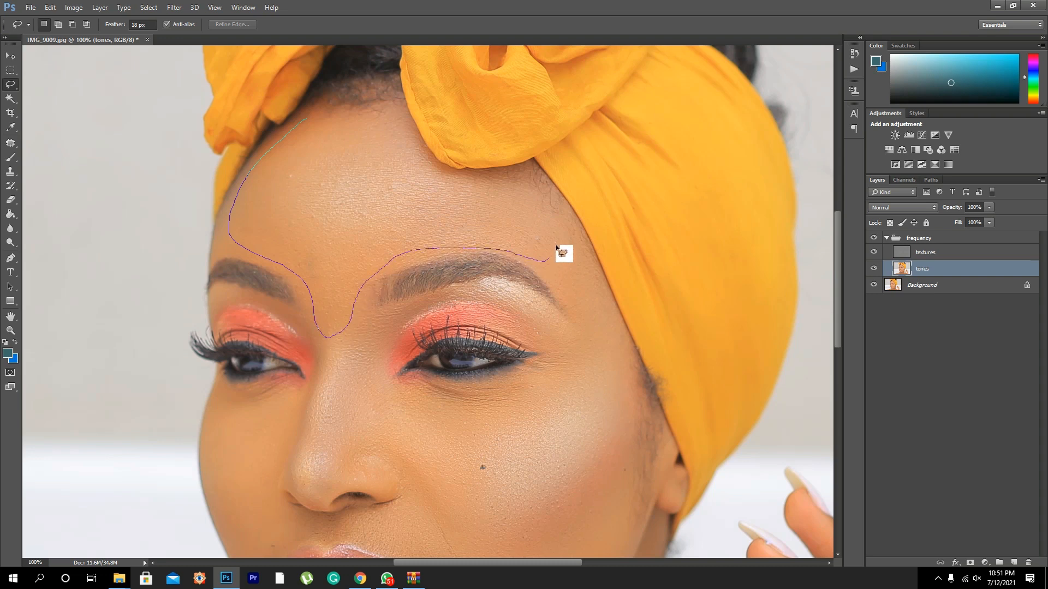
{"action": "left_click_drag", "start_coordinate": [405, 146], "coordinate": [361, 111]}
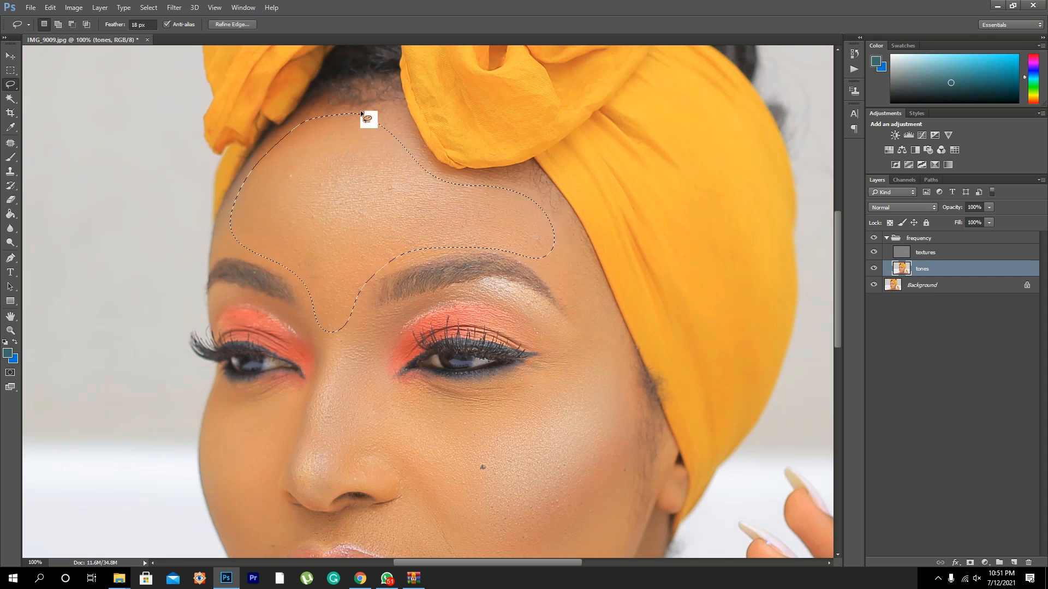
{"action": "key", "text": "ctrl+d"}
{"action": "scroll", "coordinate": [358, 281], "scroll_direction": "down", "scroll_amount": 3}
{"action": "scroll", "coordinate": [358, 282], "scroll_direction": "left", "scroll_amount": 2}
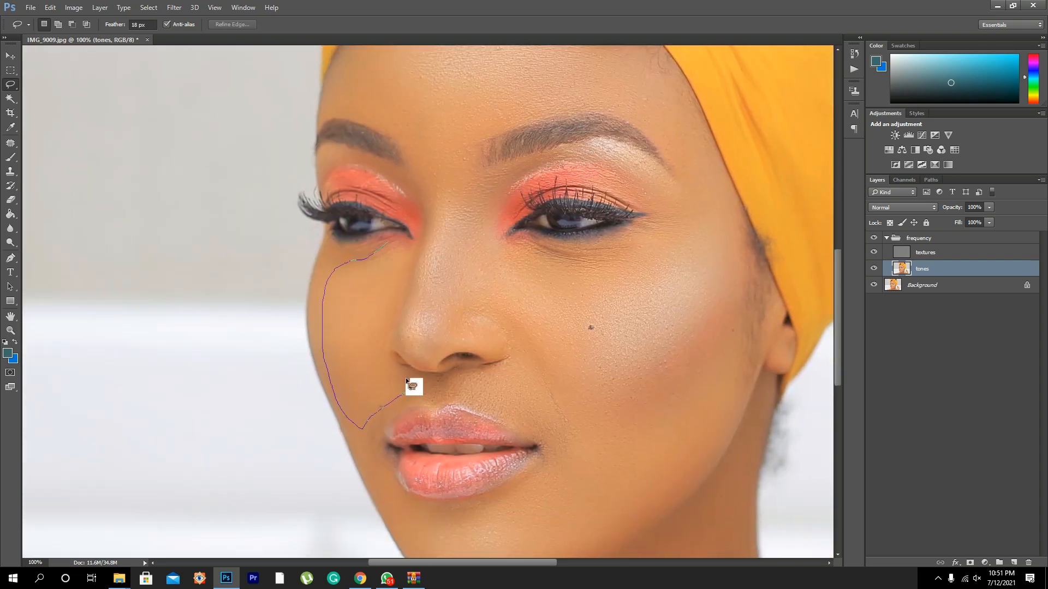
{"action": "left_click_drag", "start_coordinate": [401, 257], "coordinate": [399, 257]}
{"action": "key", "text": "ctrl+d"}
Lasso the side of the neck below the jaw and the neck area under the chin, repeating the Gaussian Blur and deselecting
{"action": "scroll", "coordinate": [533, 271], "scroll_direction": "down", "scroll_amount": 10}
{"action": "scroll", "coordinate": [533, 270], "scroll_direction": "right", "scroll_amount": 2}
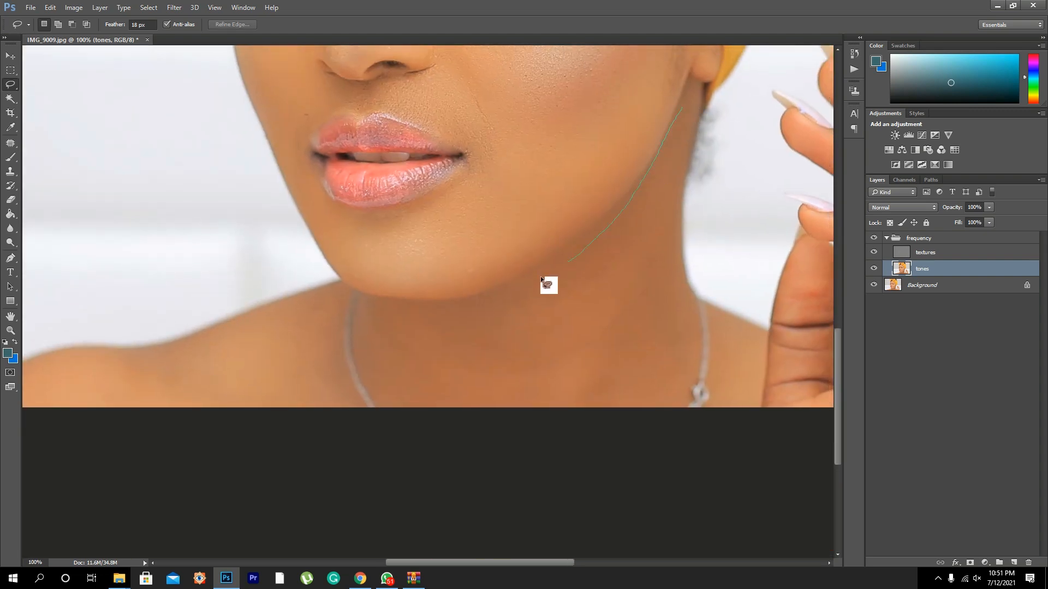
{"action": "mouse_move", "coordinate": [541, 279]}
{"action": "left_mouse_down"}
{"action": "mouse_move", "coordinate": [490, 432]}
{"action": "mouse_move", "coordinate": [626, 426]}
{"action": "mouse_move", "coordinate": [666, 343]}
{"action": "mouse_move", "coordinate": [671, 188]}
{"action": "left_mouse_up"}
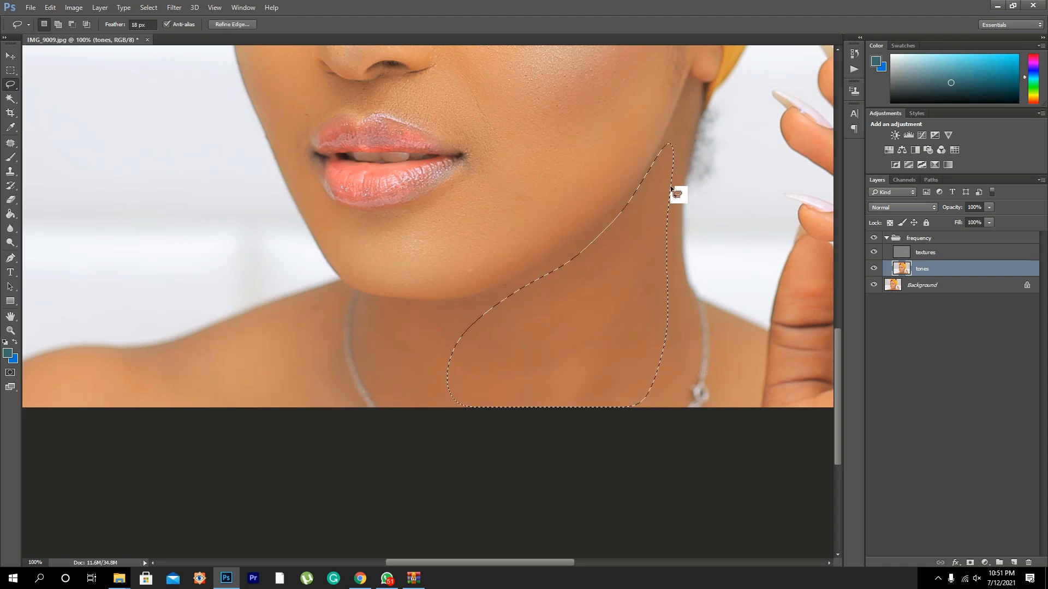
{"action": "key", "text": "ctrl+d"}
{"action": "mouse_move", "coordinate": [358, 349]}
{"action": "left_mouse_down"}
{"action": "mouse_move", "coordinate": [480, 361]}
{"action": "mouse_move", "coordinate": [427, 295]}
{"action": "left_mouse_up"}
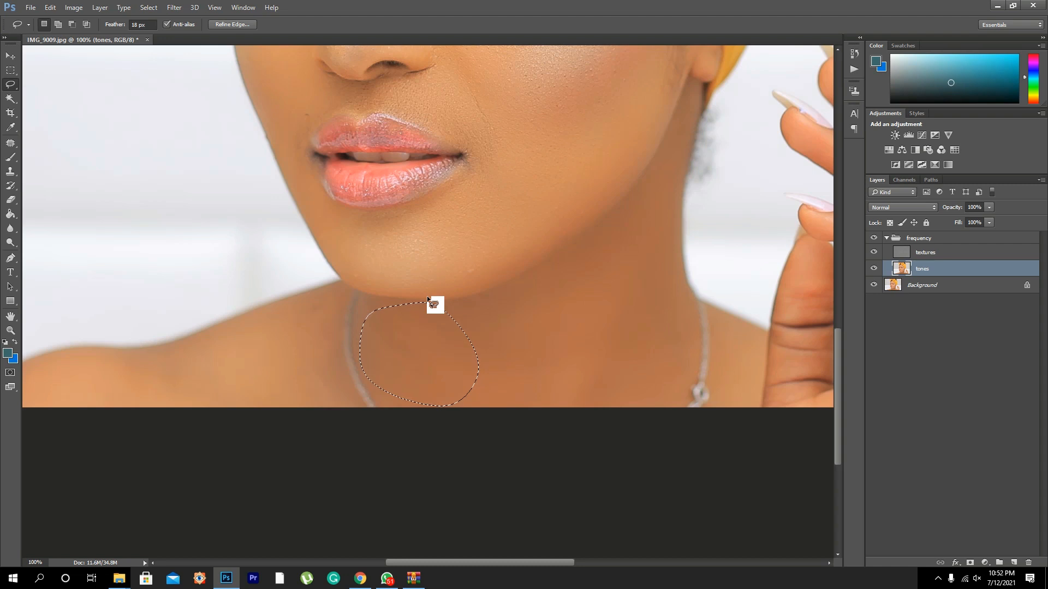
{"action": "mouse_move", "coordinate": [311, 297]}
{"action": "left_mouse_down"}
{"action": "mouse_move", "coordinate": [58, 390]}
{"action": "mouse_move", "coordinate": [123, 420]}
{"action": "mouse_move", "coordinate": [266, 428]}
{"action": "mouse_move", "coordinate": [322, 395]}
{"action": "mouse_move", "coordinate": [320, 323]}
{"action": "left_mouse_up"}
{"action": "key", "text": "ctrl+d"}
Lasso the highlighted skin below the near eyebrow's outer end, repeat the Gaussian Blur on it, and deselect
{"action": "mouse_move", "coordinate": [506, 103]}
{"action": "left_mouse_down"}
{"action": "mouse_move", "coordinate": [445, 340]}
{"action": "mouse_move", "coordinate": [447, 380]}
{"action": "left_mouse_up"}
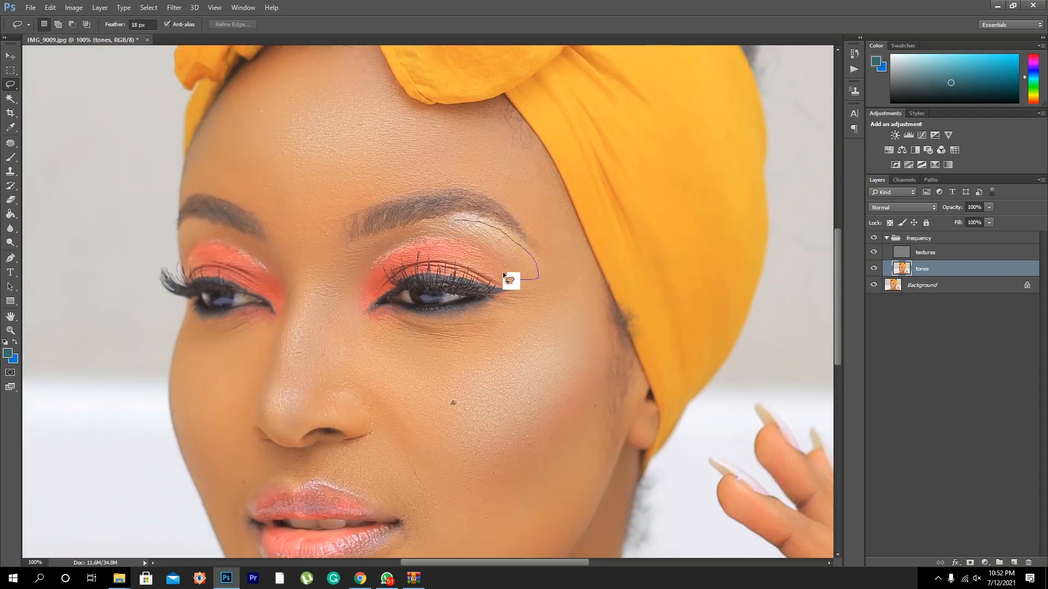
{"action": "left_click_drag", "start_coordinate": [456, 214], "coordinate": [462, 209]}
{"action": "key", "text": "ctrl+d"}
Try to lasso the narrow strip of skin under the far eyebrow with the 18 px feather
{"action": "left_click_drag", "start_coordinate": [263, 241], "coordinate": [369, 266]}
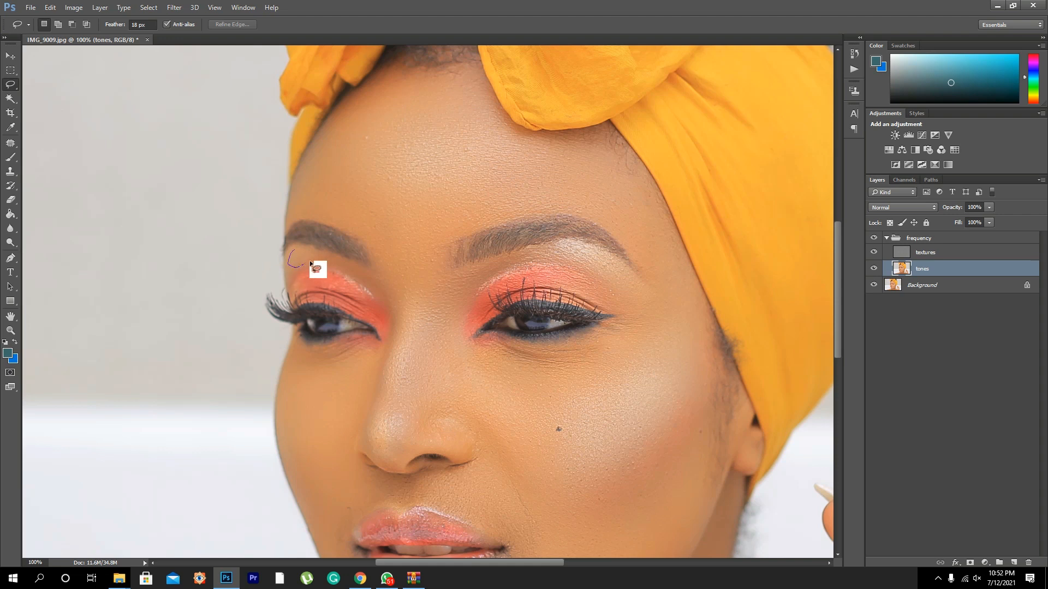
{"action": "left_click_drag", "start_coordinate": [301, 247], "coordinate": [301, 247]}
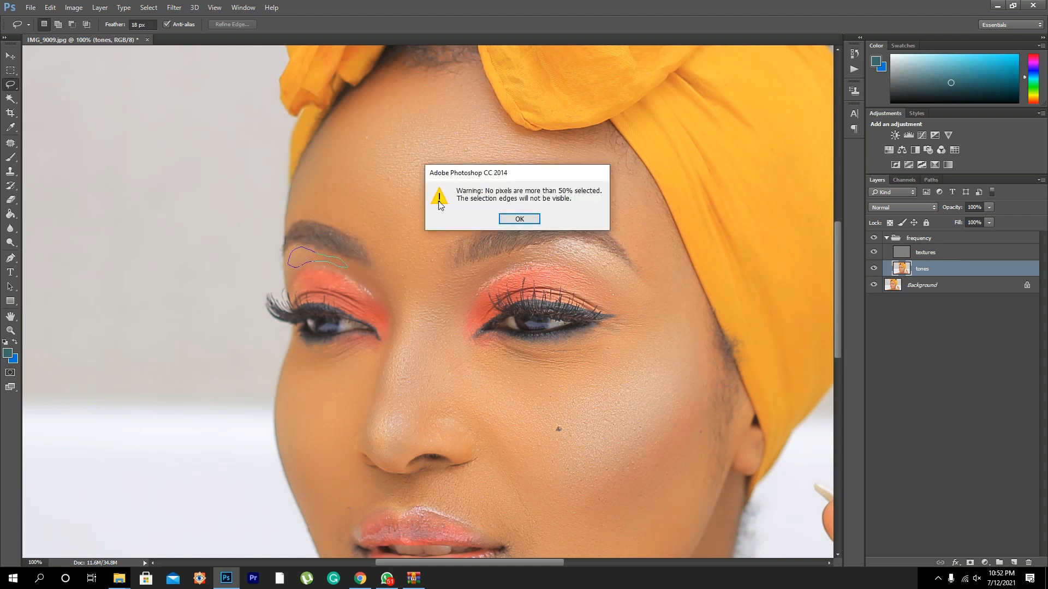
{"action": "key", "text": "Return"}
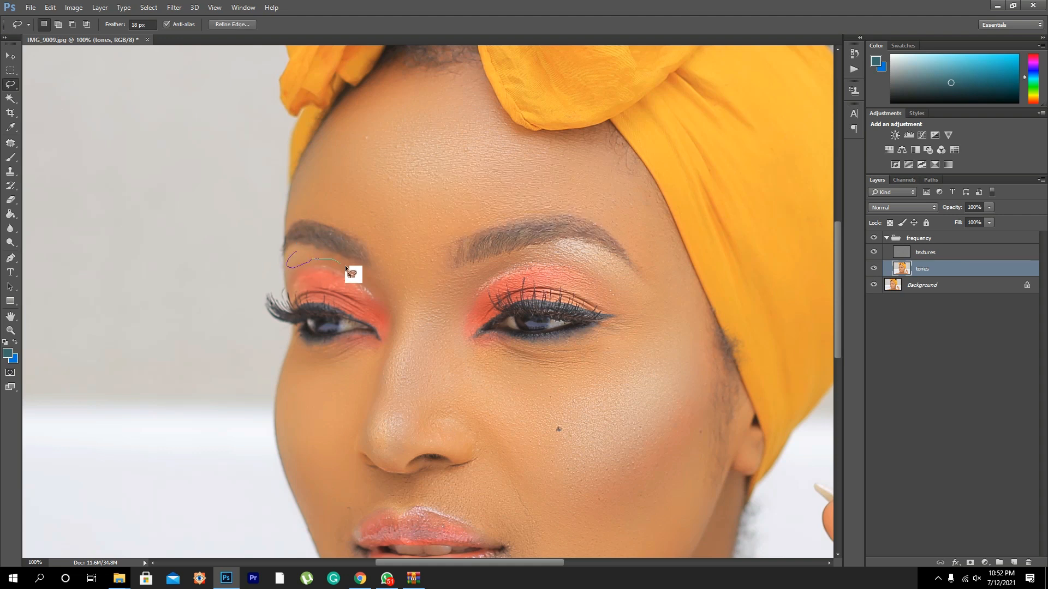
{"action": "left_click_drag", "start_coordinate": [309, 250], "coordinate": [308, 250]}
{"action": "left_click", "coordinate": [517, 220]}
Lasso the skin under the far eyebrow with the feather lowered to 10 px, and return the feather to 18 px
{"action": "left_click", "coordinate": [126, 24]}
{"action": "type", "text": "10"}
{"action": "left_click_drag", "start_coordinate": [296, 246], "coordinate": [292, 248]}
{"action": "left_click", "coordinate": [137, 24]}
{"action": "type", "text": "1"}
{"action": "key", "text": "Return"}
Add a Black & White adjustment layer directly above the textures layer
{"action": "left_click_drag", "start_coordinate": [604, 276], "coordinate": [494, 348]}
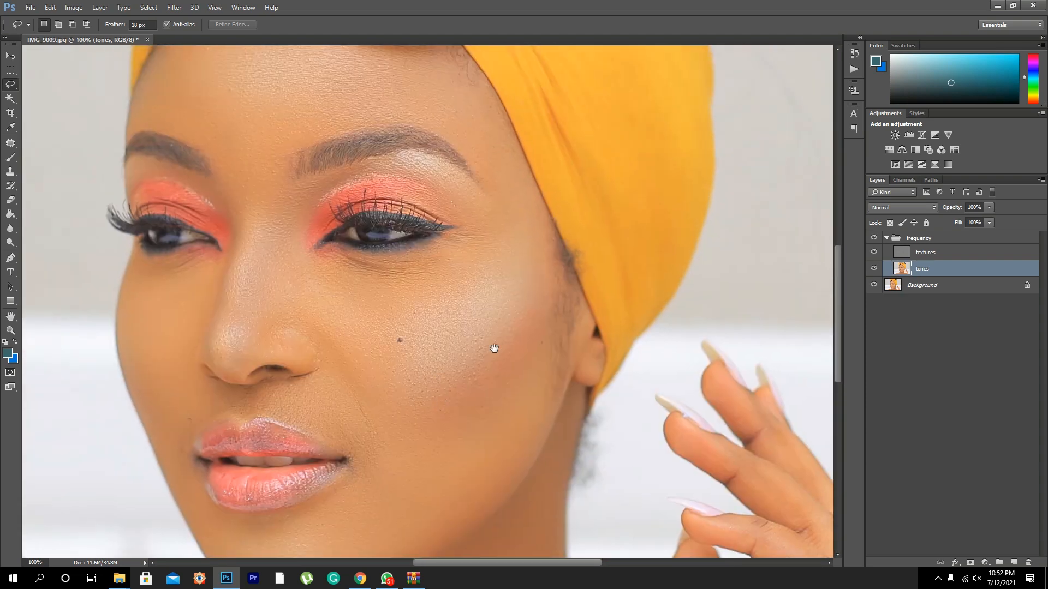
{"action": "left_click", "coordinate": [931, 250]}
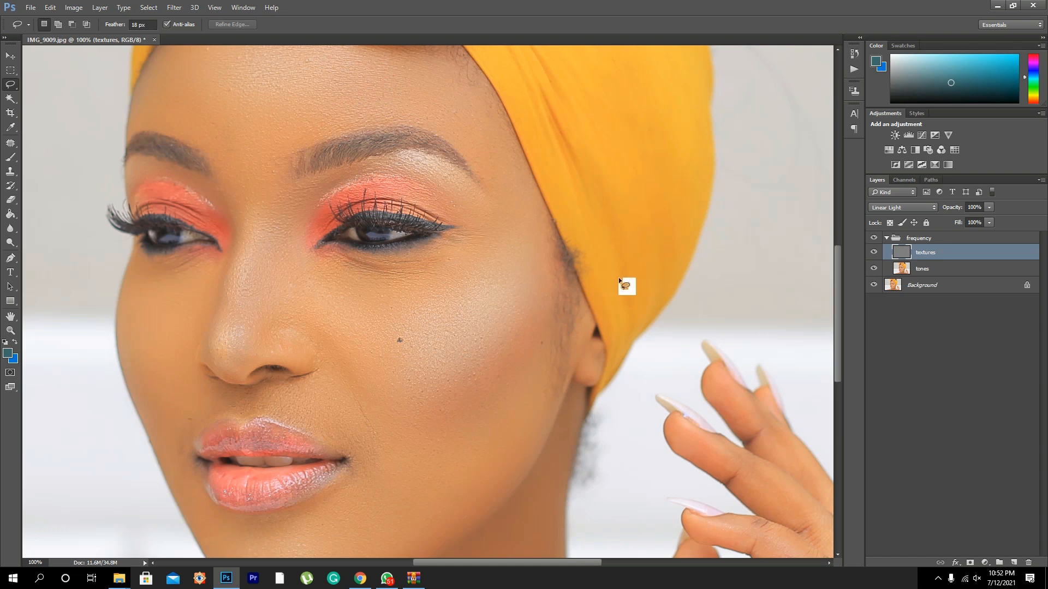
{"action": "left_click_drag", "start_coordinate": [639, 281], "coordinate": [936, 255]}
{"action": "left_click_drag", "start_coordinate": [828, 279], "coordinate": [937, 250]}
{"action": "left_click", "coordinate": [985, 563]}
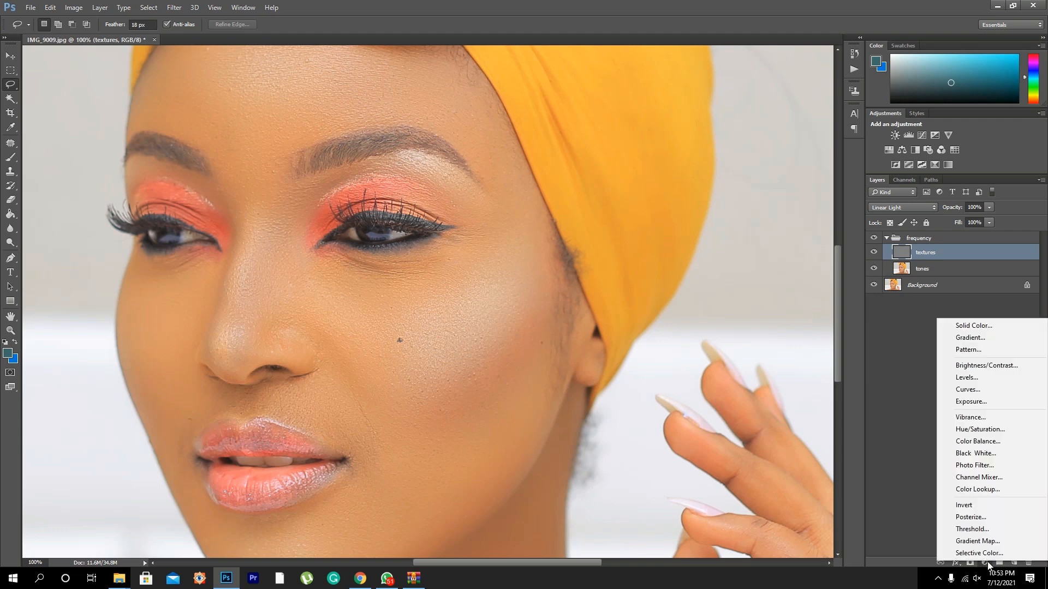
{"action": "left_click", "coordinate": [976, 453]}
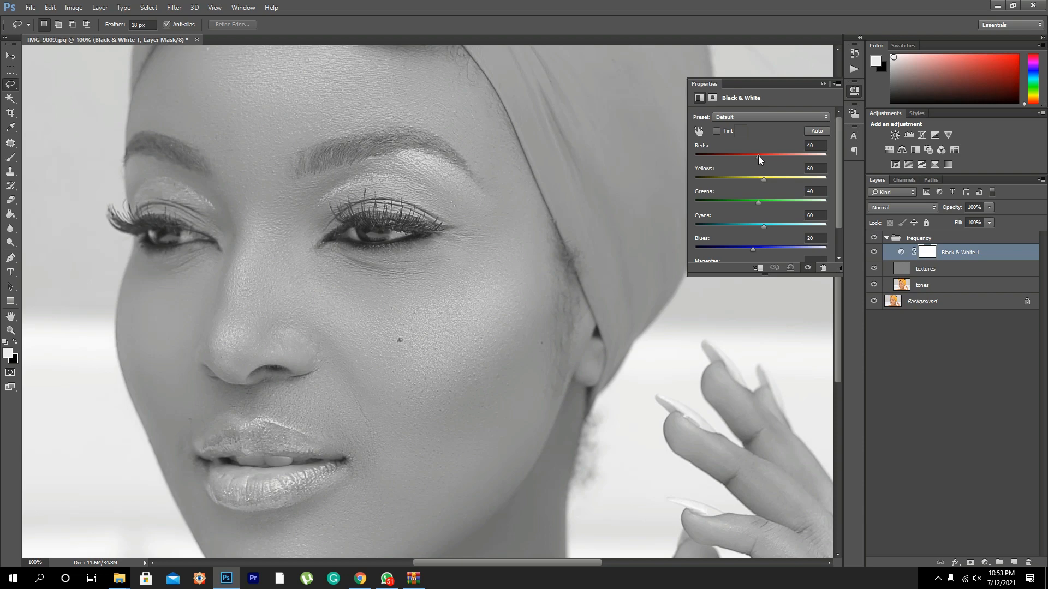
Set the Black & White adjustment's Reds to -136 and close its properties
{"action": "left_click_drag", "start_coordinate": [758, 155], "coordinate": [715, 158]}
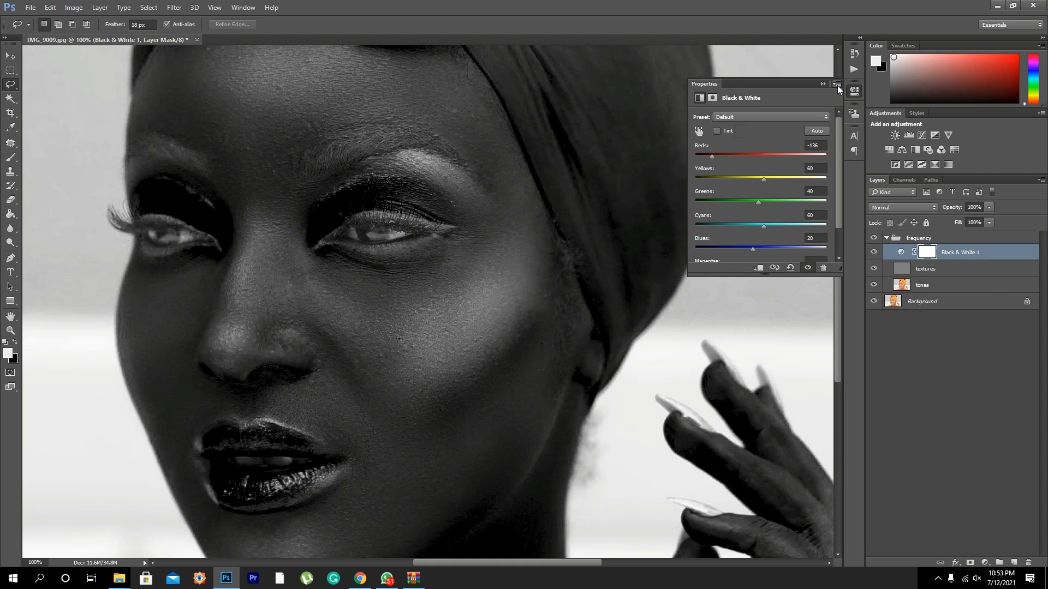
{"action": "left_click", "coordinate": [836, 84]}
{"action": "left_click", "coordinate": [876, 164]}
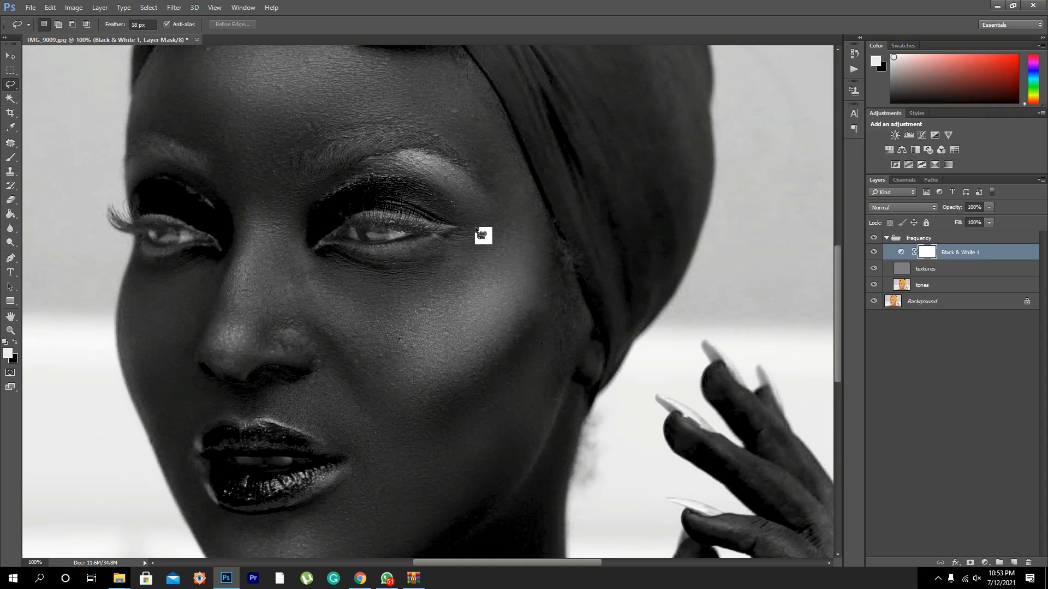
Make the textures layer active and enlarge the forehead to 200% for blemish cleanup
{"action": "left_click", "coordinate": [919, 272]}
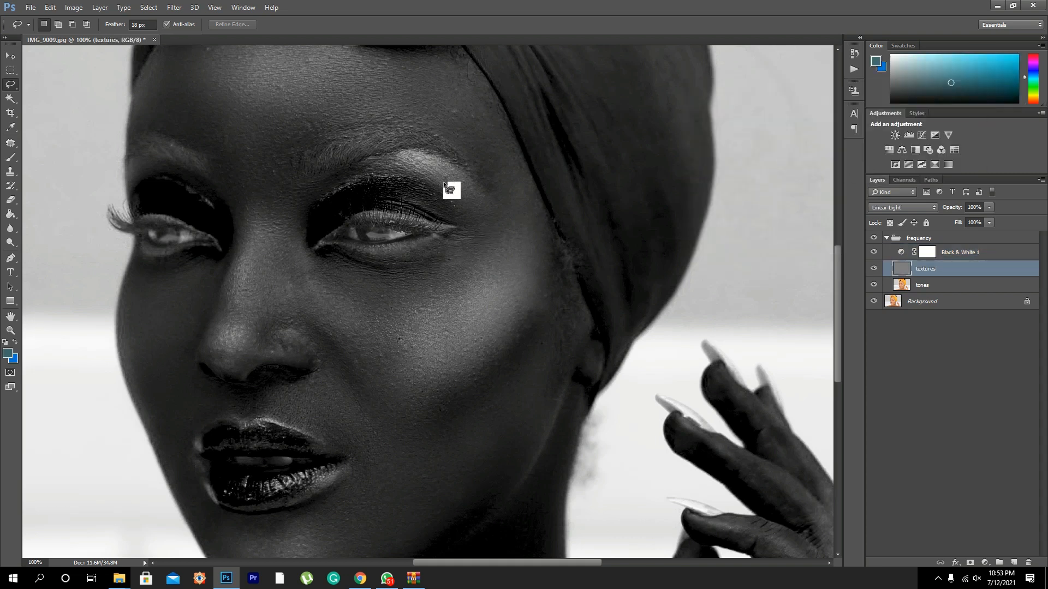
{"action": "left_click", "coordinate": [8, 332]}
{"action": "left_click_drag", "start_coordinate": [339, 122], "coordinate": [354, 227]}
{"action": "left_click", "coordinate": [221, 155]}
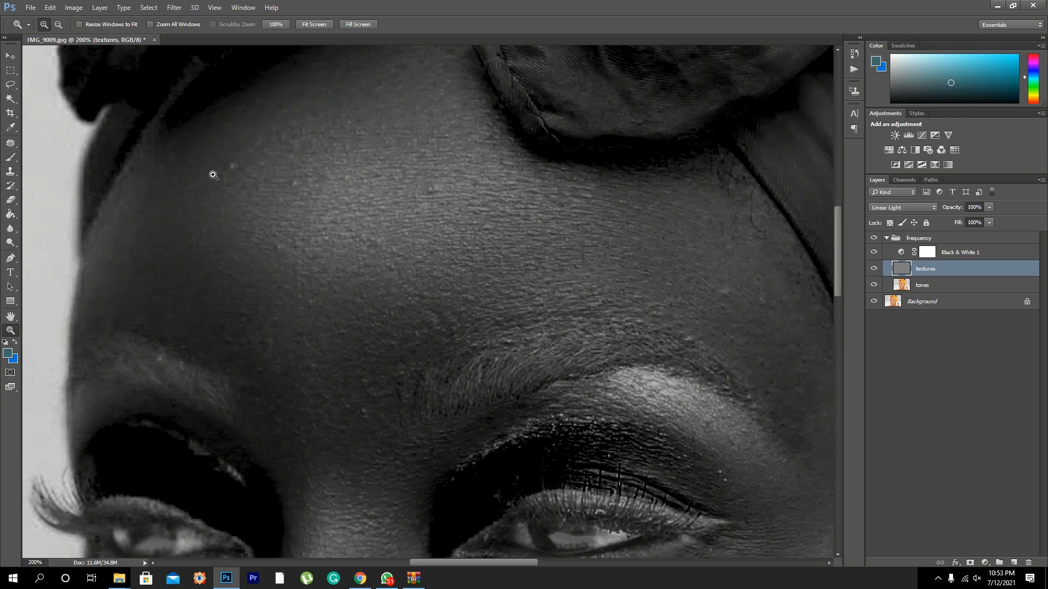
{"action": "left_click", "coordinate": [11, 172]}
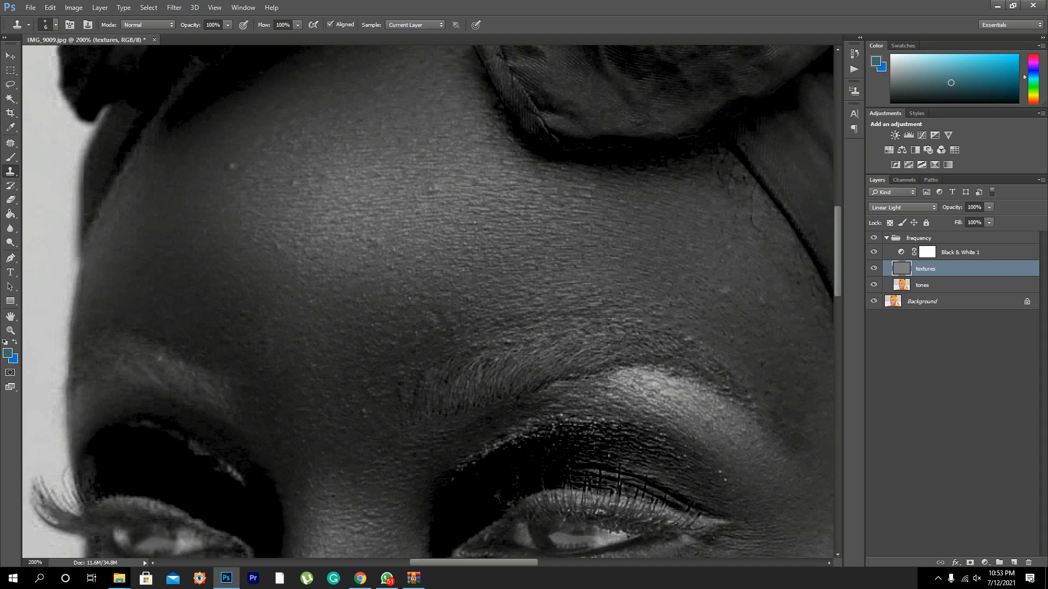
{"action": "right_click", "coordinate": [253, 166]}
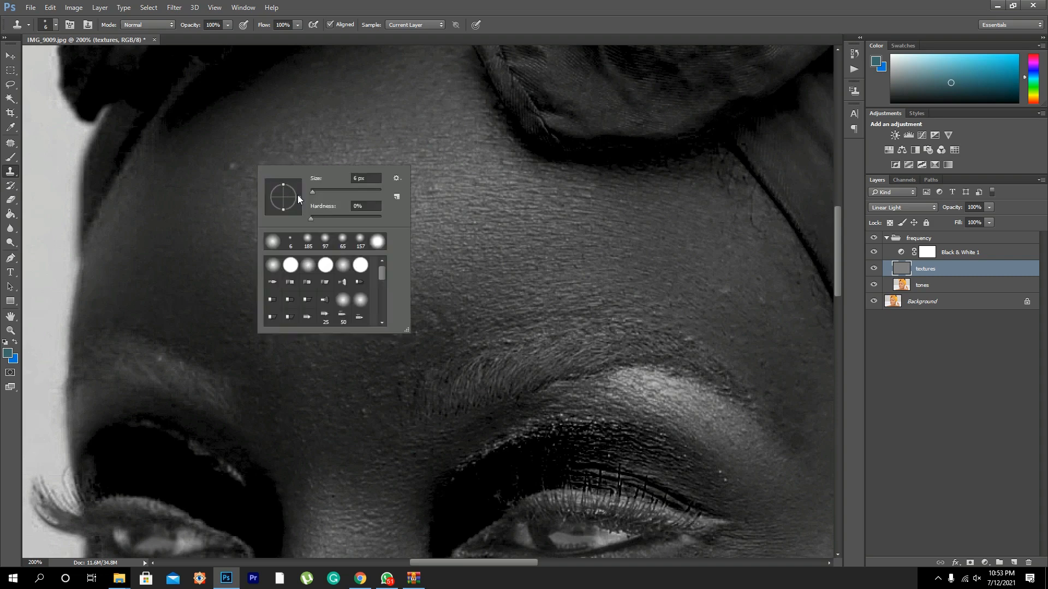
{"action": "left_click", "coordinate": [316, 191]}
{"action": "left_click", "coordinate": [961, 253]}
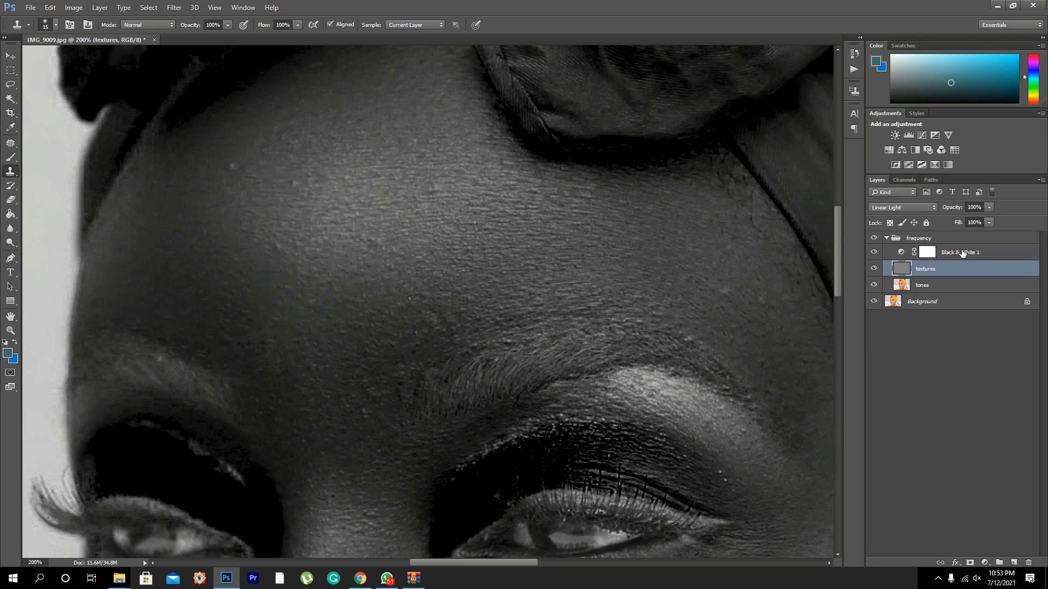
{"action": "left_click", "coordinate": [925, 270]}
Try to heal the pale spot on the forehead with the Healing Brush on the textures layer
{"action": "left_click", "coordinate": [10, 143]}
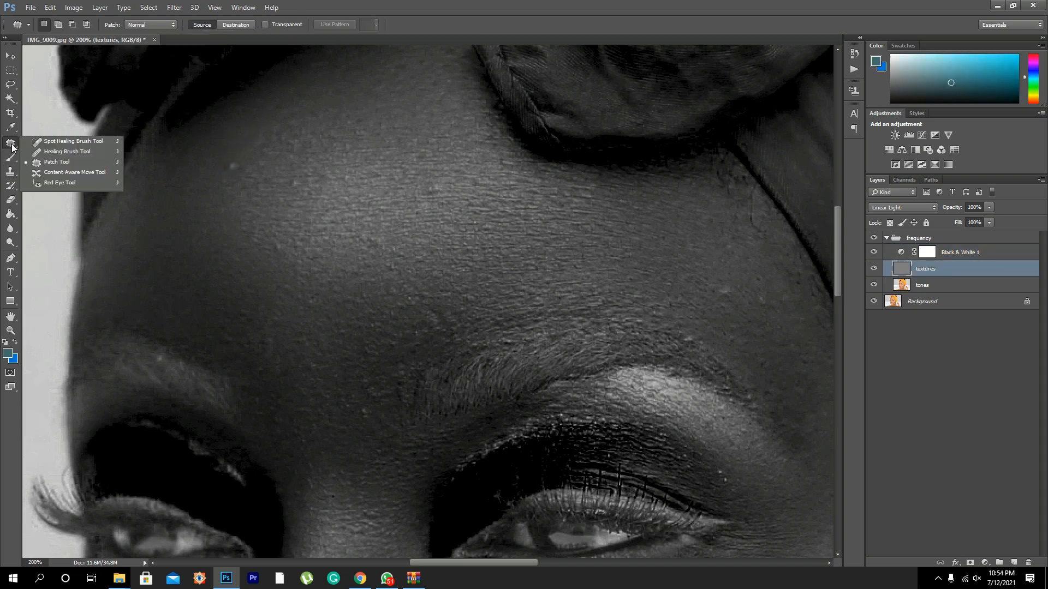
{"action": "left_click", "coordinate": [53, 152]}
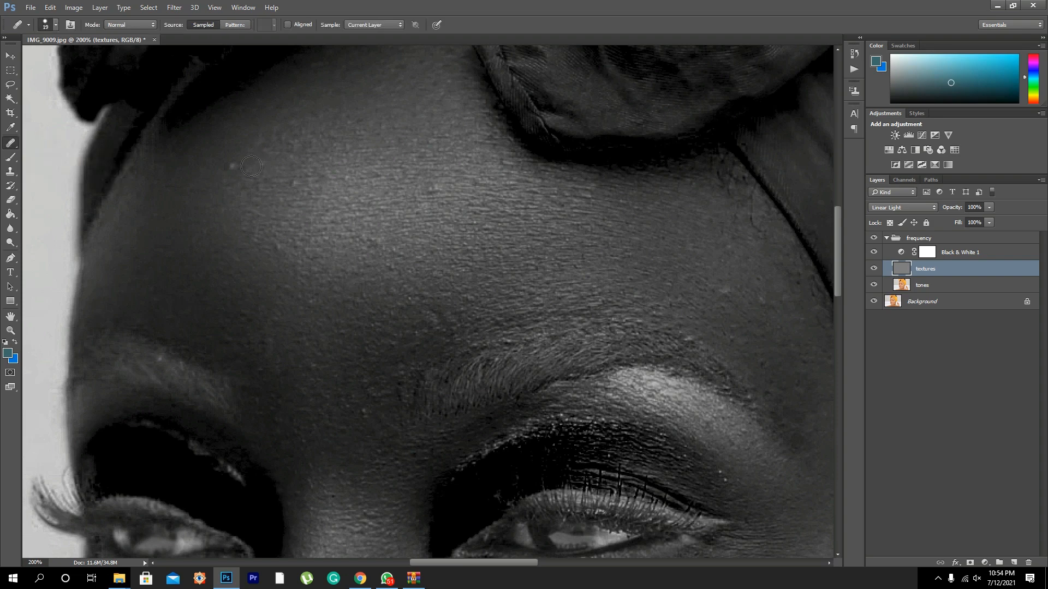
{"action": "left_click", "coordinate": [232, 167]}
{"action": "left_click", "coordinate": [517, 219]}
Switch to the Spot Healing Brush and set its size to 10 px with 100% hardness
{"action": "left_click", "coordinate": [17, 144]}
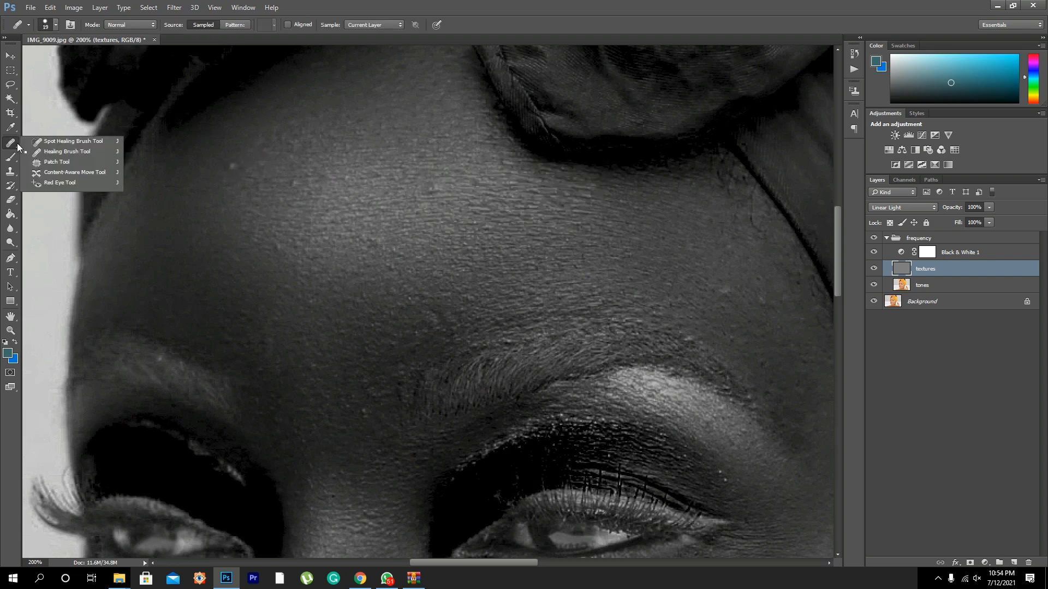
{"action": "left_click", "coordinate": [62, 141]}
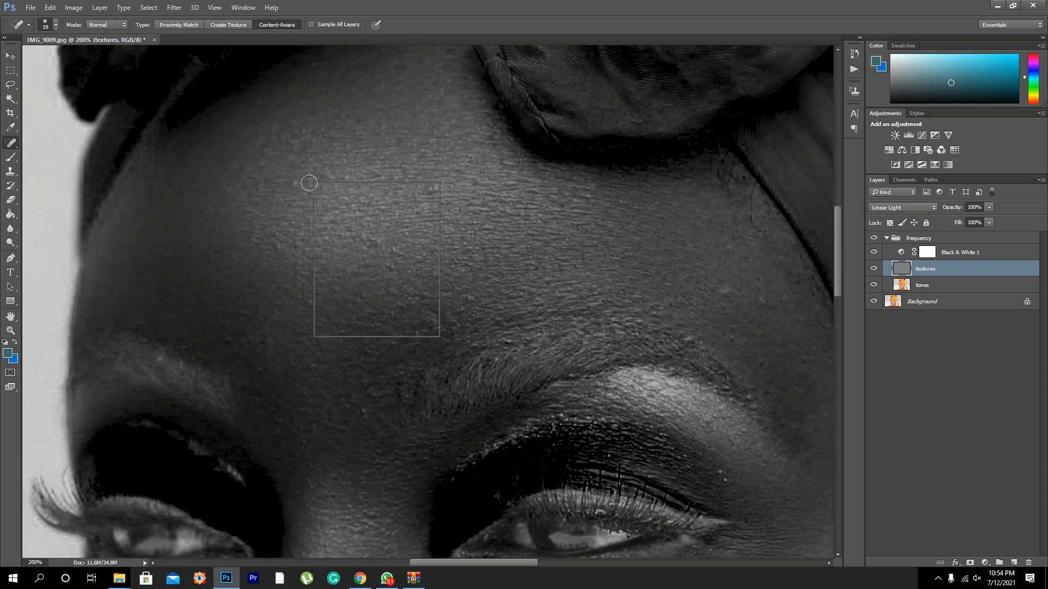
{"action": "right_click", "coordinate": [309, 183]}
{"action": "left_click_drag", "start_coordinate": [325, 234], "coordinate": [441, 235]}
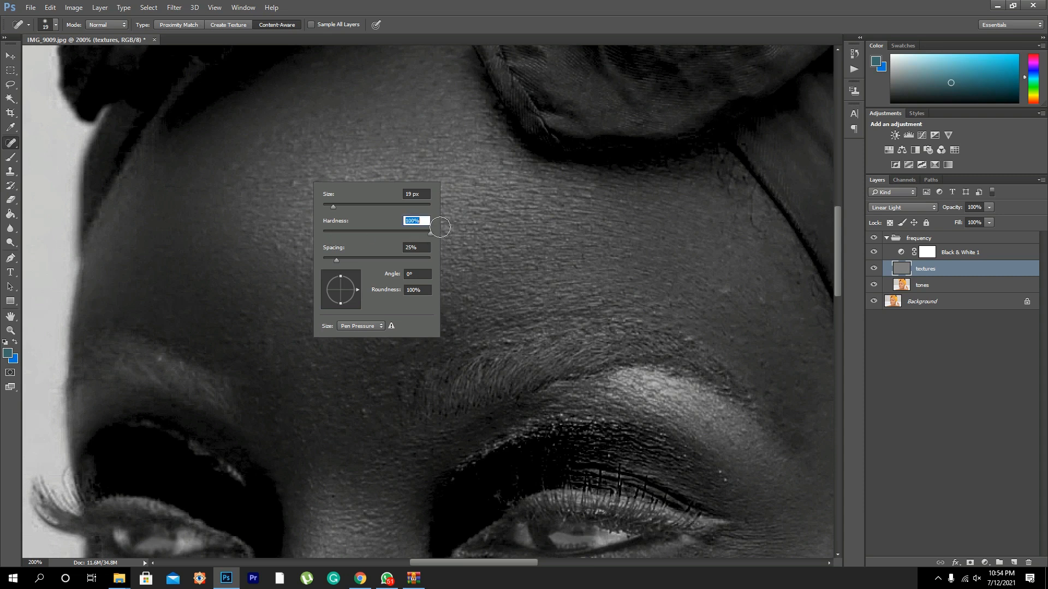
{"action": "left_click", "coordinate": [327, 205]}
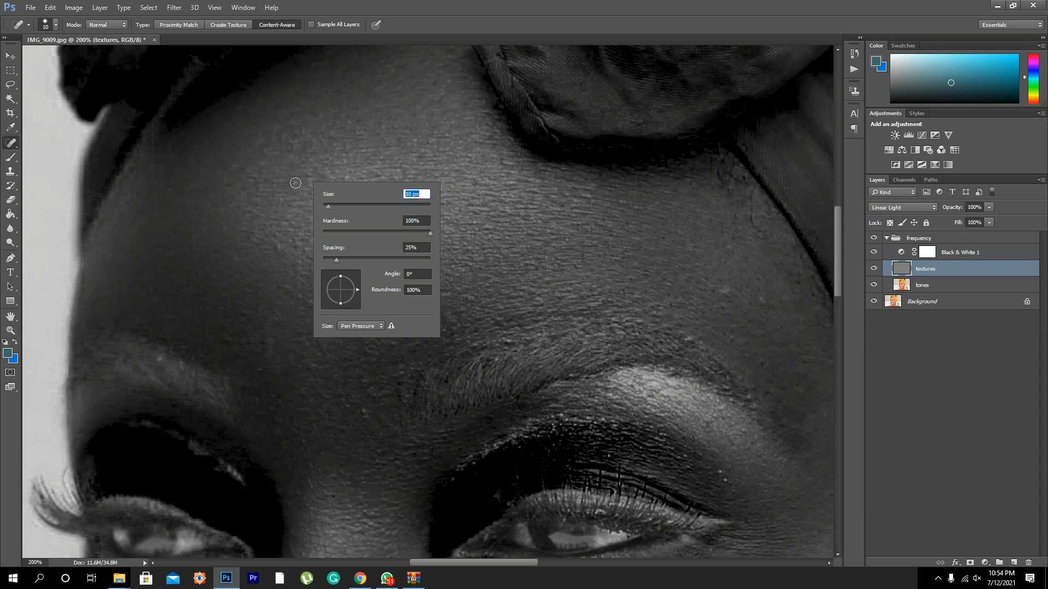
{"action": "key", "text": "Return"}
Spot-heal the small blemishes across the middle of the forehead and down to the area between the eyebrows
{"action": "left_click", "coordinate": [389, 265]}
{"action": "left_click", "coordinate": [439, 190]}
{"action": "left_click", "coordinate": [294, 295]}
{"action": "left_click", "coordinate": [307, 304]}
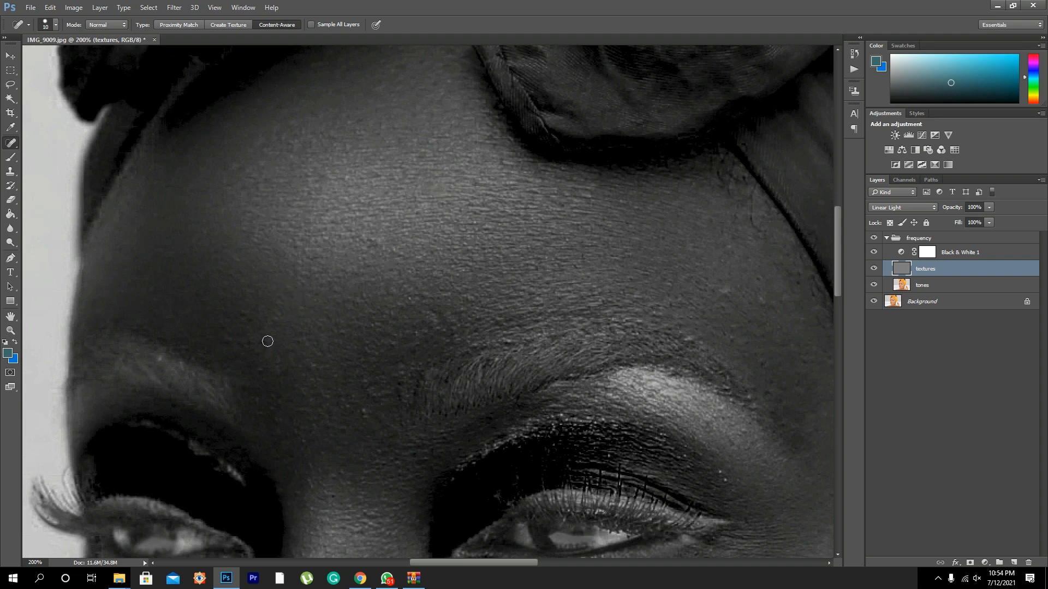
{"action": "left_click", "coordinate": [222, 340]}
{"action": "left_click", "coordinate": [363, 411]}
Spot-heal the marks above the near eyebrow's tail, around its inner end and between the brows
{"action": "left_click_drag", "start_coordinate": [635, 256], "coordinate": [439, 243]}
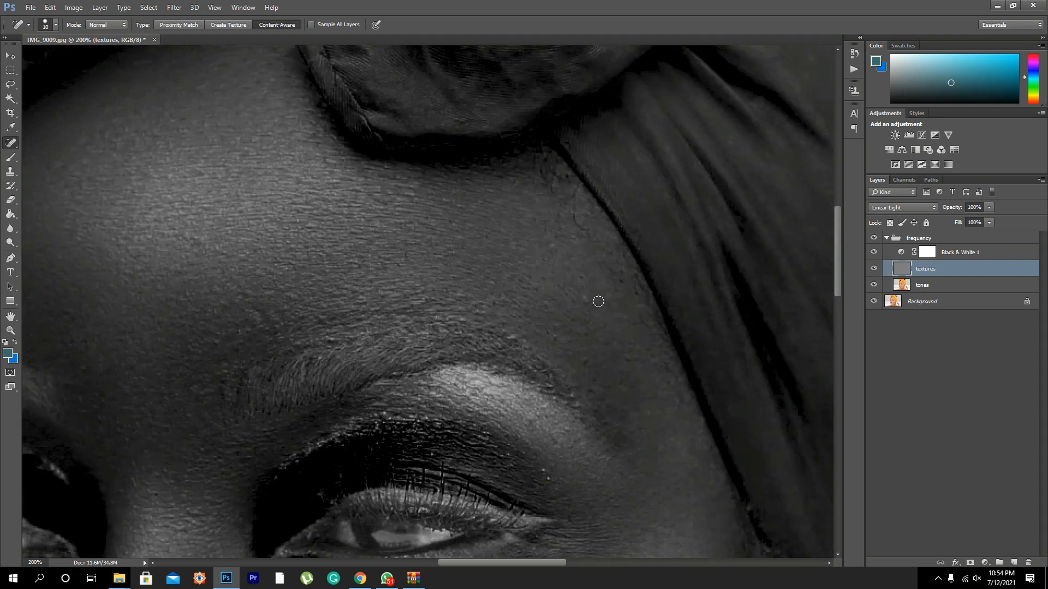
{"action": "left_click", "coordinate": [560, 324]}
{"action": "left_click_drag", "start_coordinate": [254, 320], "coordinate": [302, 269]}
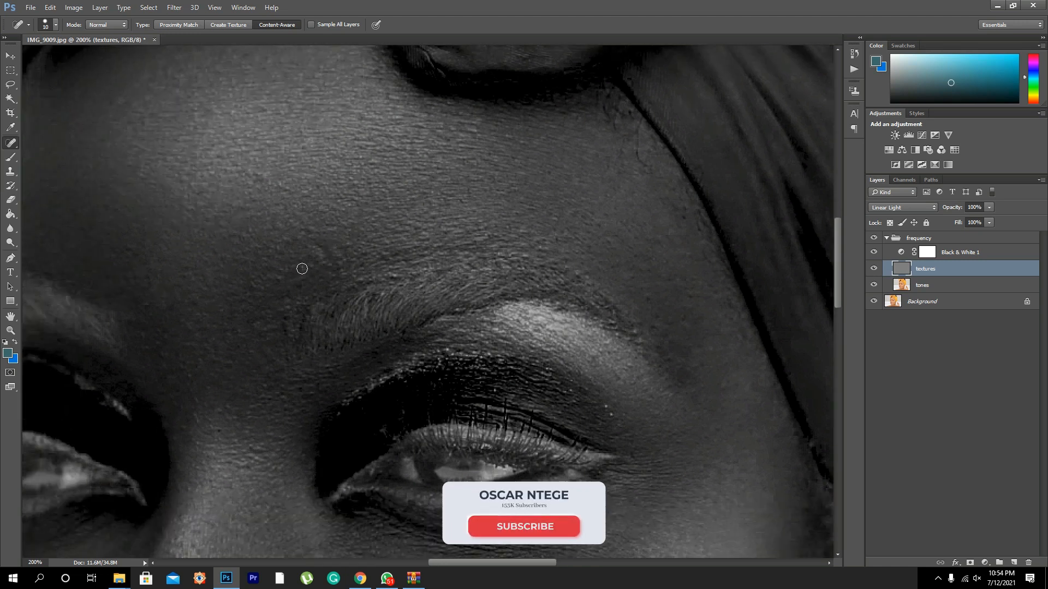
{"action": "left_click", "coordinate": [281, 280]}
{"action": "left_click", "coordinate": [308, 278]}
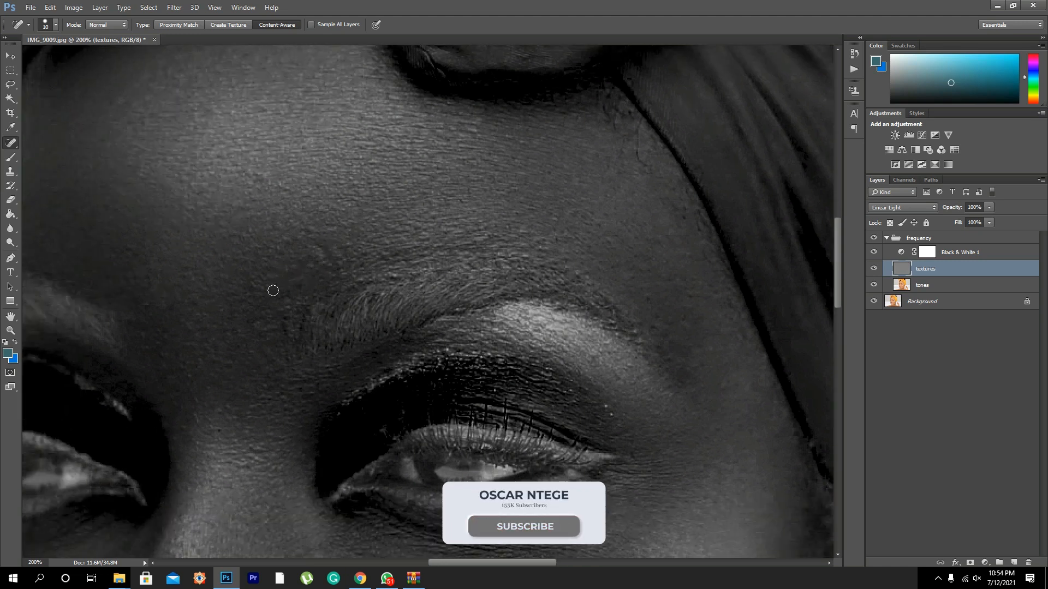
{"action": "left_click", "coordinate": [147, 330]}
Spot-heal the bright specks beside the near eye's outer corner and below the eyebrow's tail
{"action": "left_click_drag", "start_coordinate": [346, 255], "coordinate": [214, 71]}
{"action": "left_click", "coordinate": [481, 232]}
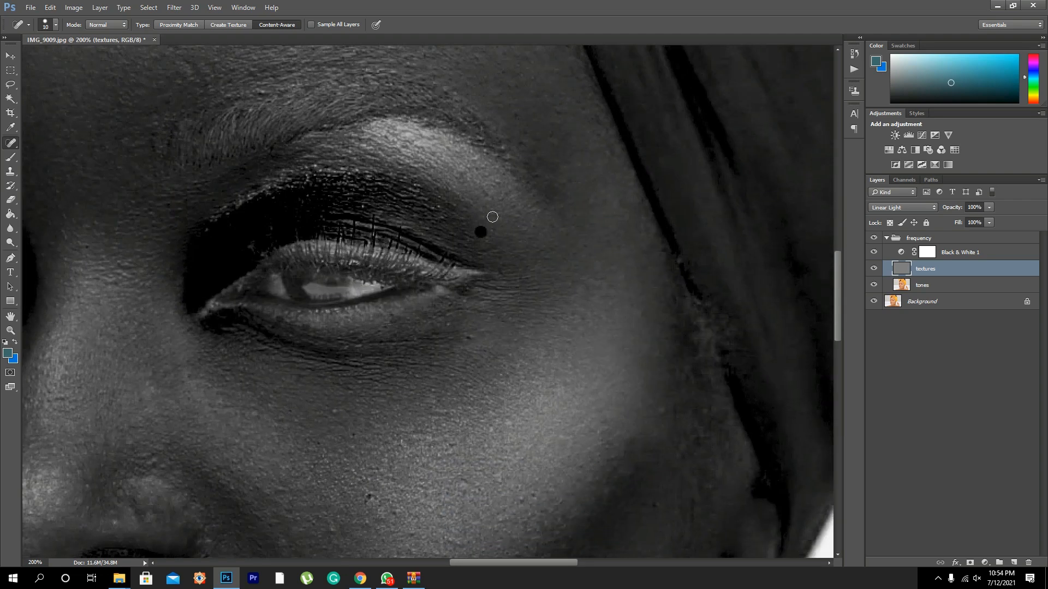
{"action": "left_click", "coordinate": [478, 158]}
{"action": "scroll", "coordinate": [425, 162], "scroll_direction": "down", "scroll_amount": 5}
Check the dark mole on the near cheek in colour by briefly hiding the Black & White layer
{"action": "left_click", "coordinate": [377, 290]}
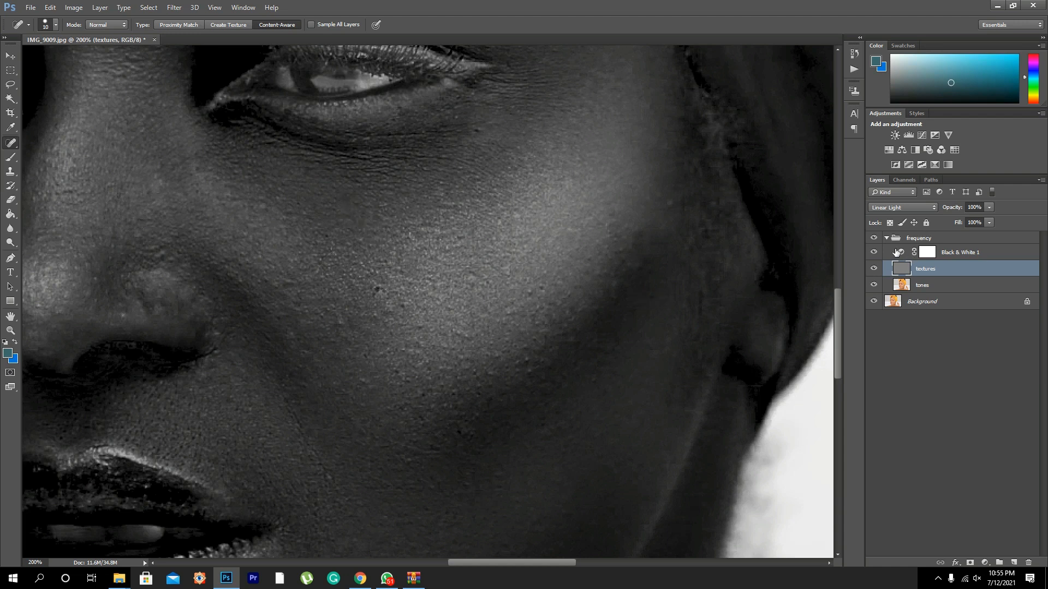
{"action": "left_click", "coordinate": [874, 253]}
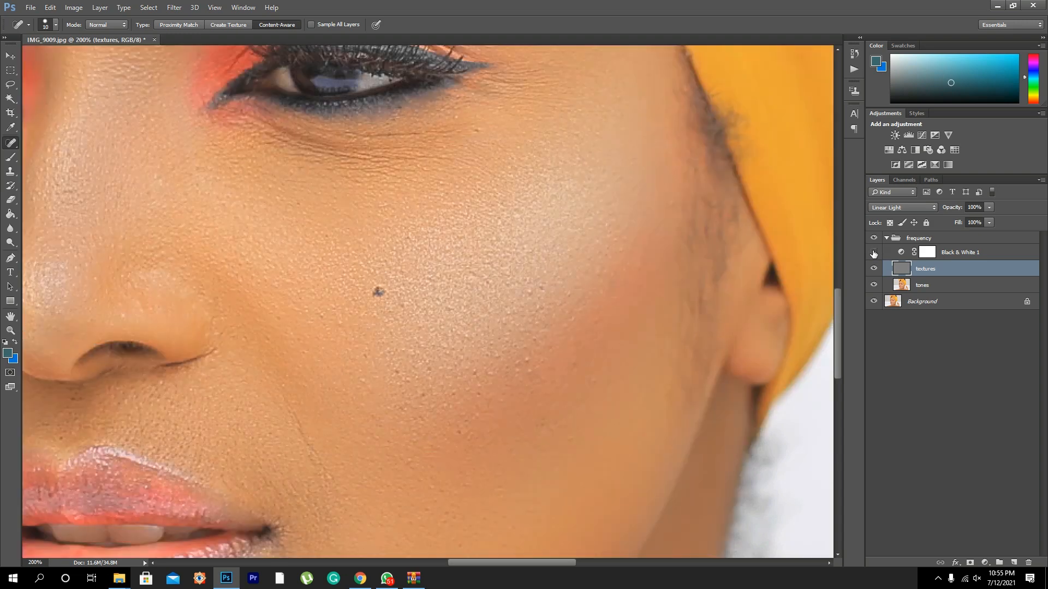
{"action": "left_click", "coordinate": [873, 253]}
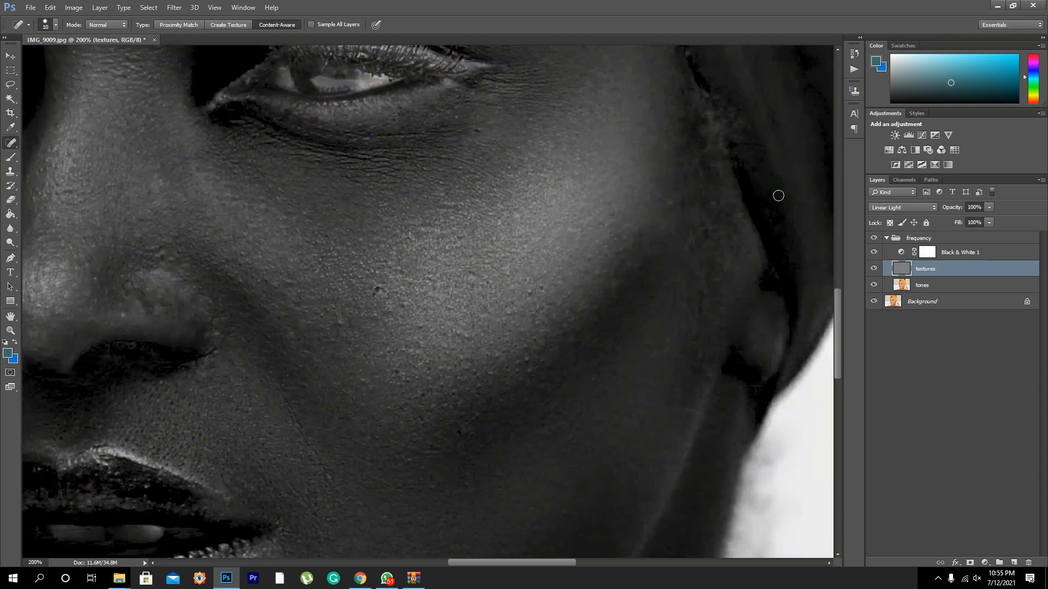
Spot-heal the scattered blemishes on the near cheek, from beside the hairline down to the lower cheek
{"action": "left_click", "coordinate": [671, 204]}
{"action": "left_click", "coordinate": [339, 322]}
{"action": "left_click", "coordinate": [474, 416]}
{"action": "left_click", "coordinate": [568, 295]}
Heal the thin crease running from the nose towards the mouth corner and the spots on the lower cheek beside it
{"action": "left_click_drag", "start_coordinate": [395, 373], "coordinate": [437, 269]}
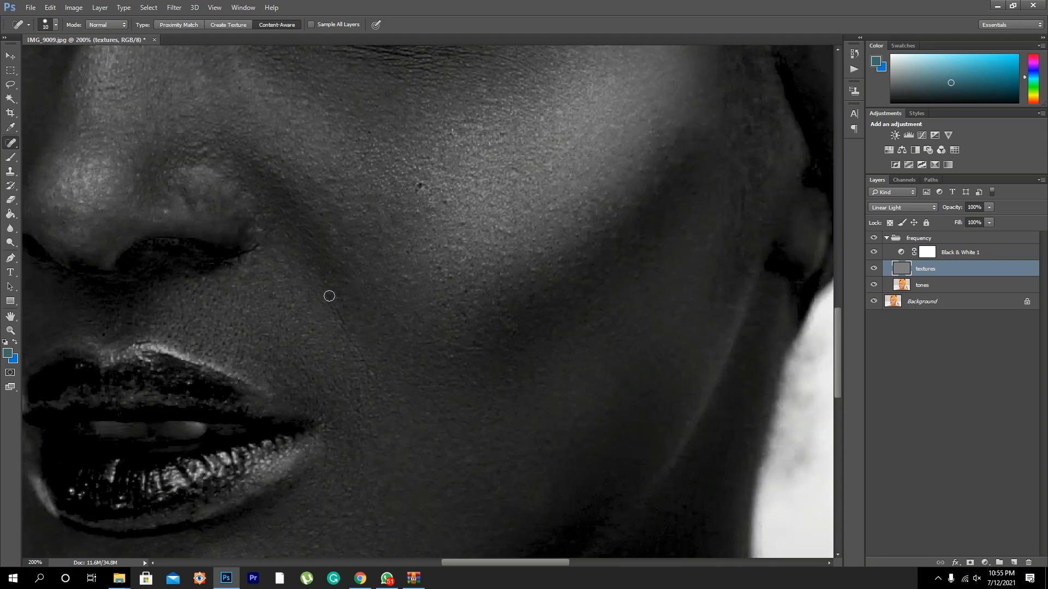
{"action": "left_click_drag", "start_coordinate": [325, 290], "coordinate": [365, 365]}
{"action": "left_click", "coordinate": [376, 375]}
{"action": "left_click_drag", "start_coordinate": [448, 358], "coordinate": [461, 358]}
{"action": "left_click", "coordinate": [452, 338]}
Spot-heal the blemishes around the near nostril and on the side of the nose
{"action": "left_click_drag", "start_coordinate": [236, 292], "coordinate": [456, 379]}
{"action": "left_click", "coordinate": [481, 318]}
{"action": "left_click", "coordinate": [482, 336]}
{"action": "left_click", "coordinate": [386, 299]}
{"action": "left_click_drag", "start_coordinate": [411, 244], "coordinate": [397, 315]}
{"action": "left_click", "coordinate": [407, 298]}
{"action": "left_click", "coordinate": [424, 314]}
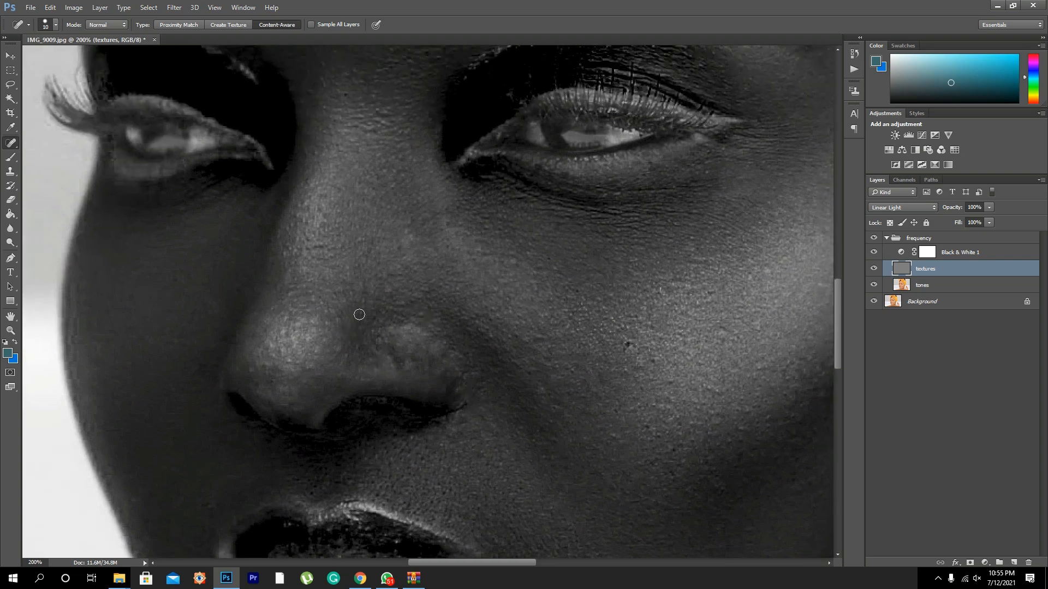
Spot-heal the marks along the nose bridge, on the side of the nose and on the far cheek
{"action": "left_click", "coordinate": [318, 243]}
{"action": "left_click", "coordinate": [336, 184]}
{"action": "left_click", "coordinate": [366, 310]}
{"action": "left_click", "coordinate": [170, 311]}
Spot-heal the specks below the near eyebrow's inner end and at the top of the nose between the eyes
{"action": "left_click_drag", "start_coordinate": [217, 216], "coordinate": [220, 324]}
{"action": "scroll", "coordinate": [267, 339], "scroll_direction": "up", "scroll_amount": 3}
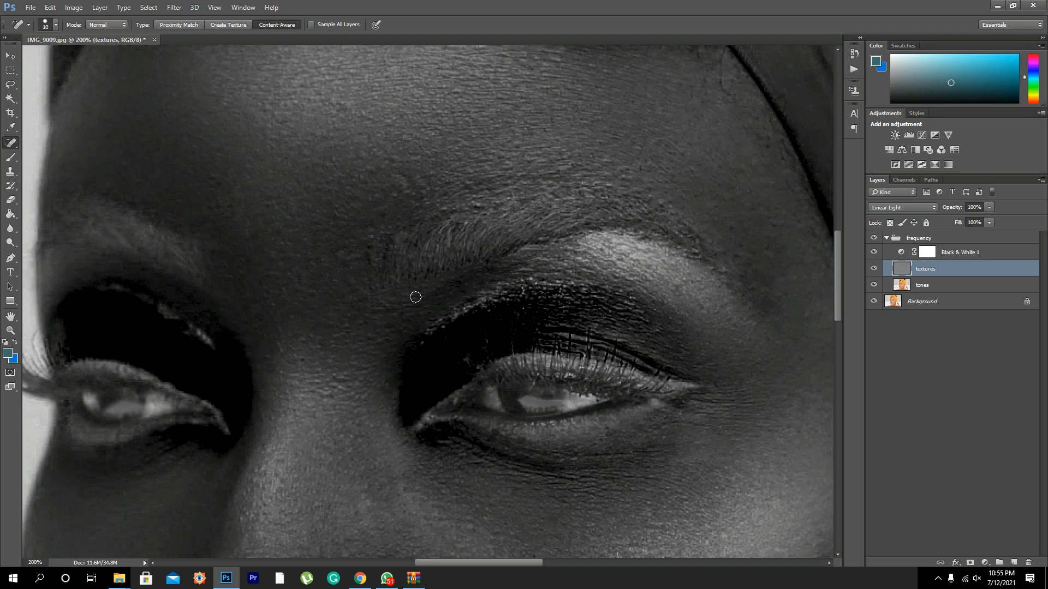
{"action": "left_click", "coordinate": [461, 281]}
{"action": "left_click", "coordinate": [278, 349]}
{"action": "left_click", "coordinate": [303, 339]}
Spot-heal the cluster of small blemishes on the near cheek just below the mole, keeping the mole
{"action": "left_click_drag", "start_coordinate": [333, 210], "coordinate": [327, 382]}
{"action": "left_click_drag", "start_coordinate": [371, 453], "coordinate": [341, 98]}
{"action": "left_click_drag", "start_coordinate": [388, 420], "coordinate": [376, 317]}
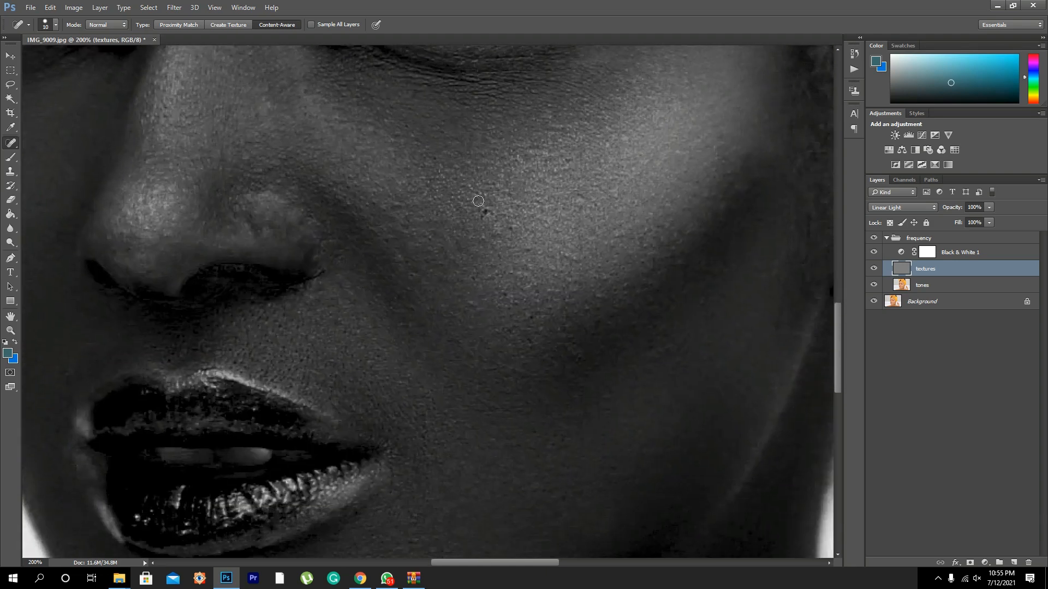
{"action": "left_click", "coordinate": [483, 238]}
{"action": "left_click", "coordinate": [528, 249]}
{"action": "left_click", "coordinate": [496, 273]}
{"action": "left_click", "coordinate": [515, 275]}
Reduce the Spot Healing Brush to 4 px and heal the fine bumps on the skin beneath the near eye
{"action": "left_click_drag", "start_coordinate": [393, 291], "coordinate": [367, 375]}
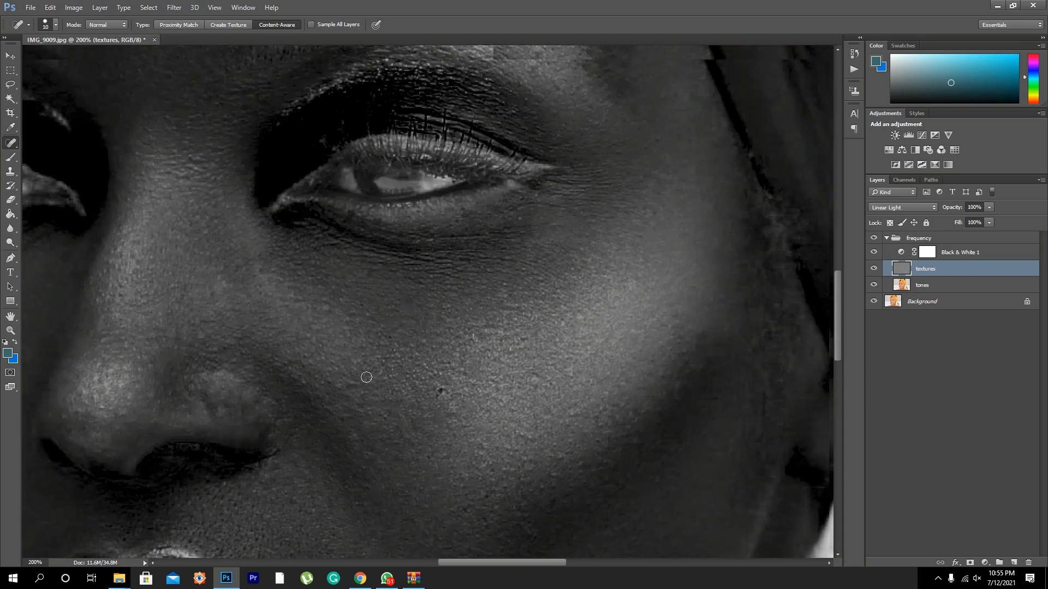
{"action": "right_click", "coordinate": [510, 297]}
{"action": "left_click", "coordinate": [521, 316]}
{"action": "left_click_drag", "start_coordinate": [520, 317], "coordinate": [520, 317]}
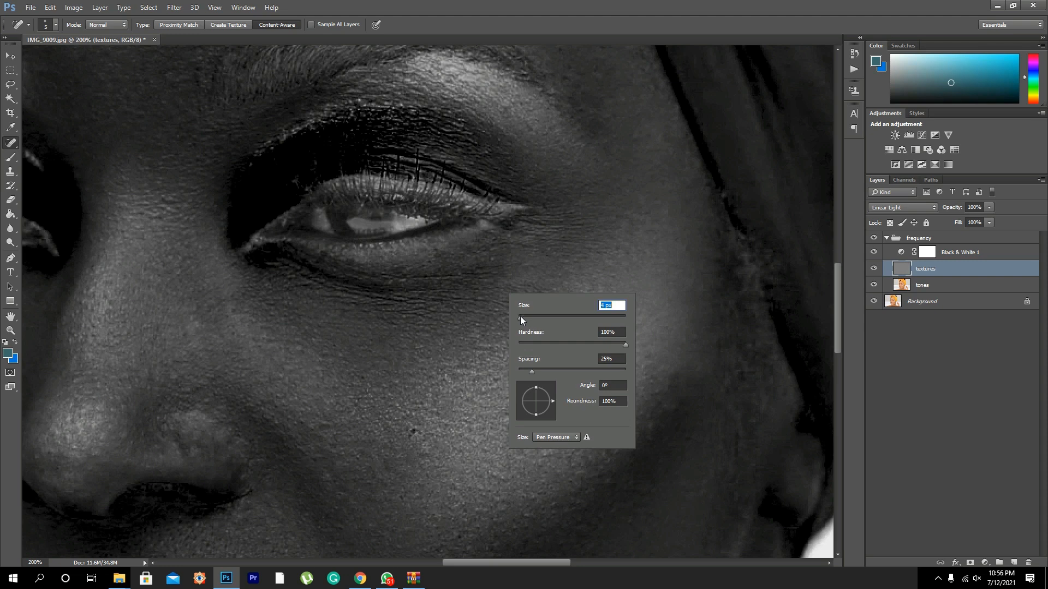
{"action": "mouse_move", "coordinate": [418, 314]}
{"action": "left_mouse_down"}
{"action": "mouse_move", "coordinate": [457, 325]}
{"action": "mouse_move", "coordinate": [449, 311]}
{"action": "mouse_move", "coordinate": [475, 307]}
{"action": "mouse_move", "coordinate": [496, 312]}
{"action": "mouse_move", "coordinate": [473, 328]}
{"action": "mouse_move", "coordinate": [487, 325]}
{"action": "mouse_move", "coordinate": [452, 300]}
{"action": "mouse_move", "coordinate": [497, 299]}
{"action": "left_mouse_up"}
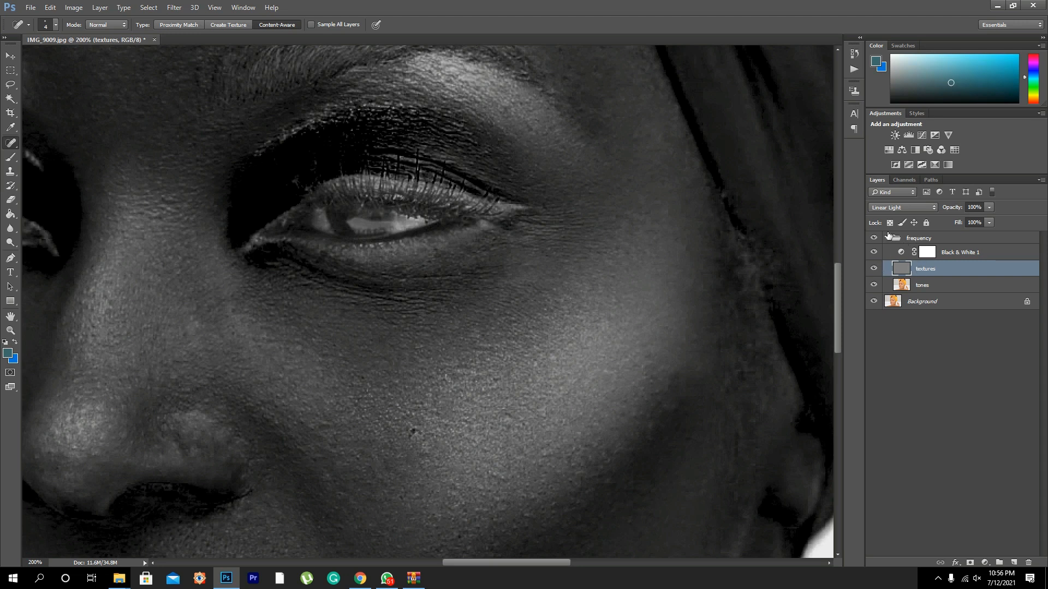
Hide the Black & White 1 helper layer and collapse the frequency group
{"action": "left_click", "coordinate": [873, 252]}
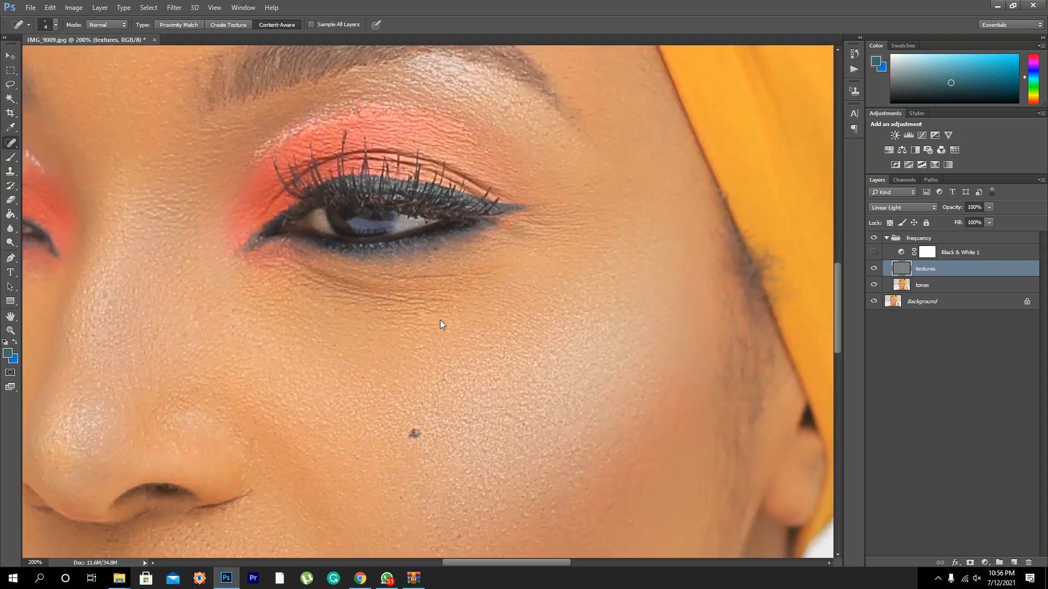
{"action": "scroll", "coordinate": [440, 320], "scroll_direction": "down", "scroll_amount": 3}
{"action": "key", "text": "alt+space"}
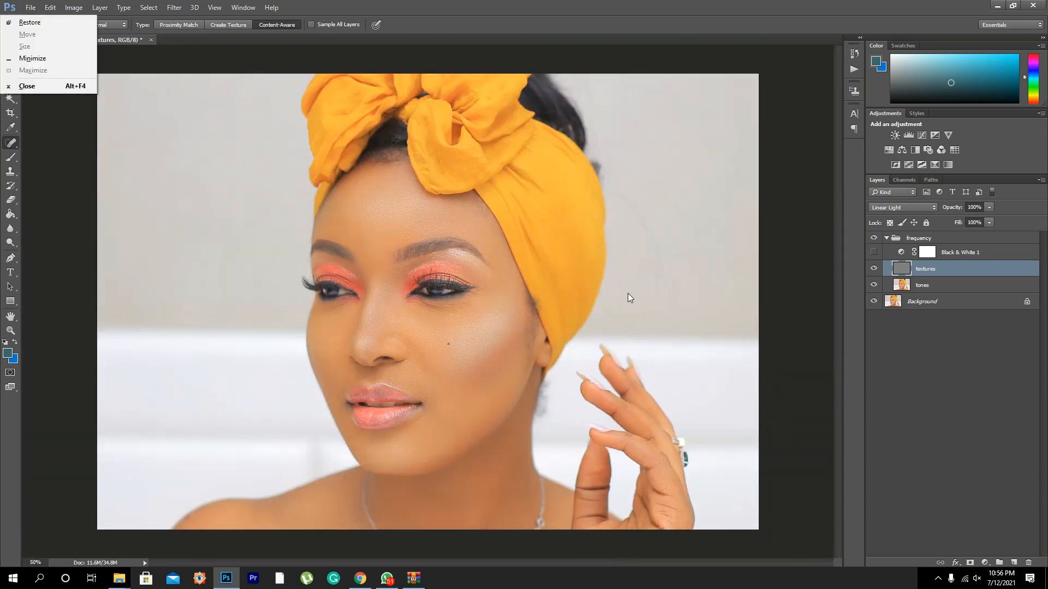
{"action": "key", "text": "Escape"}
{"action": "left_click", "coordinate": [887, 238]}
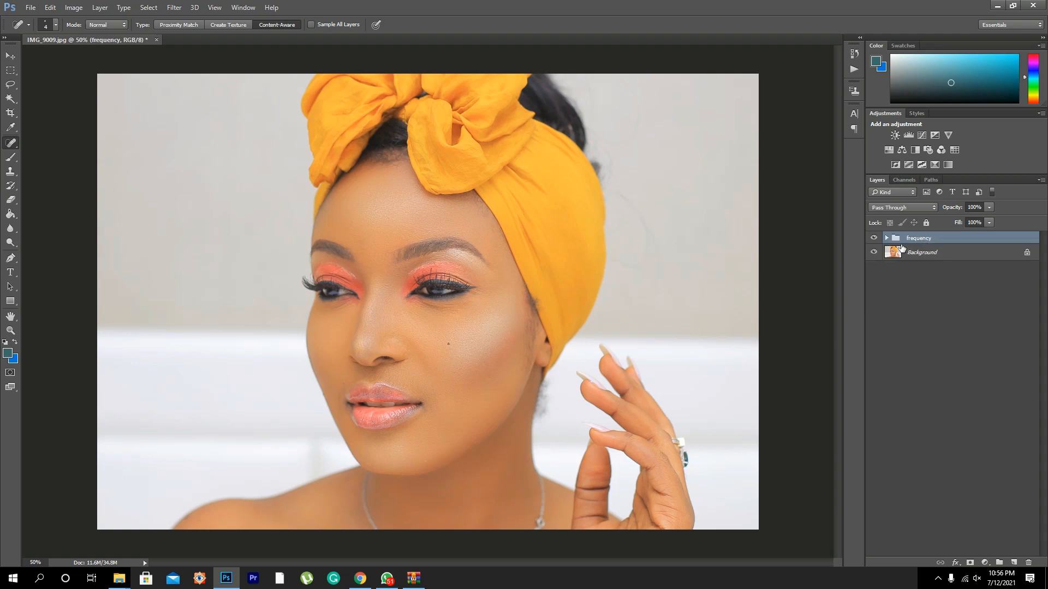
Compare the face before and after retouching at 100% by repeatedly switching the frequency group's visibility
{"action": "left_click", "coordinate": [10, 330]}
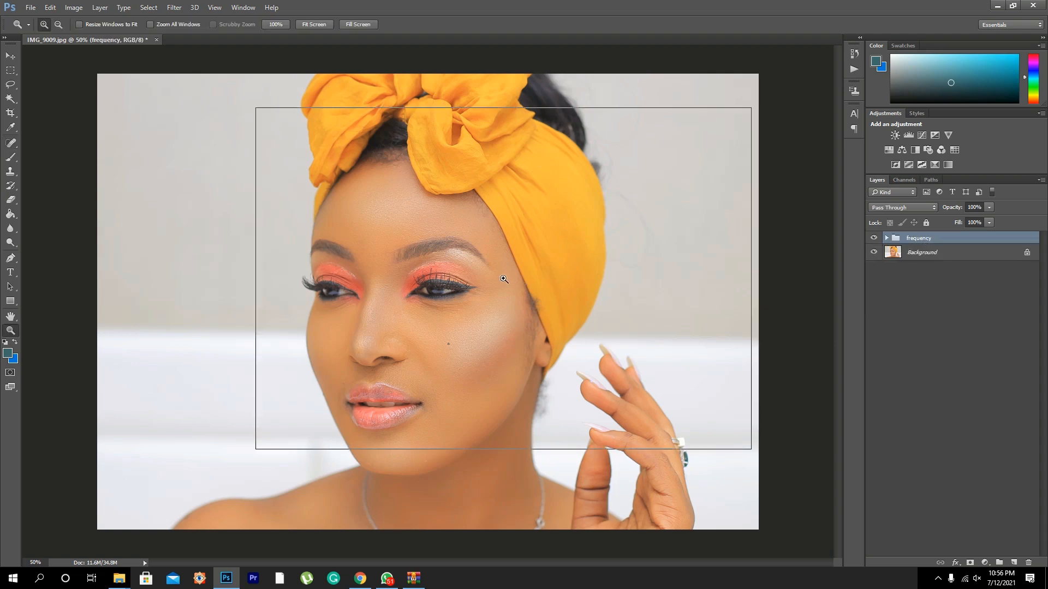
{"action": "left_click", "coordinate": [501, 278]}
{"action": "left_click", "coordinate": [440, 335]}
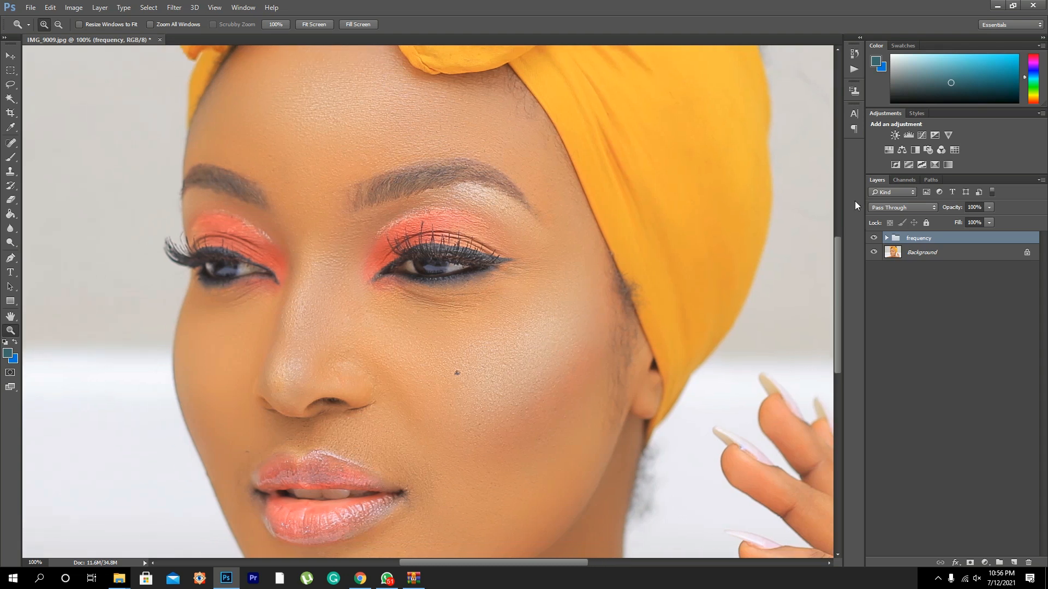
{"action": "left_click", "coordinate": [873, 238]}
{"action": "left_click", "coordinate": [873, 238]}
{"action": "left_click", "coordinate": [872, 239]}
{"action": "left_click", "coordinate": [872, 238]}
{"action": "left_click", "coordinate": [872, 238]}
{"action": "left_click", "coordinate": [872, 239]}
{"action": "left_click", "coordinate": [476, 354], "text": "alt"}
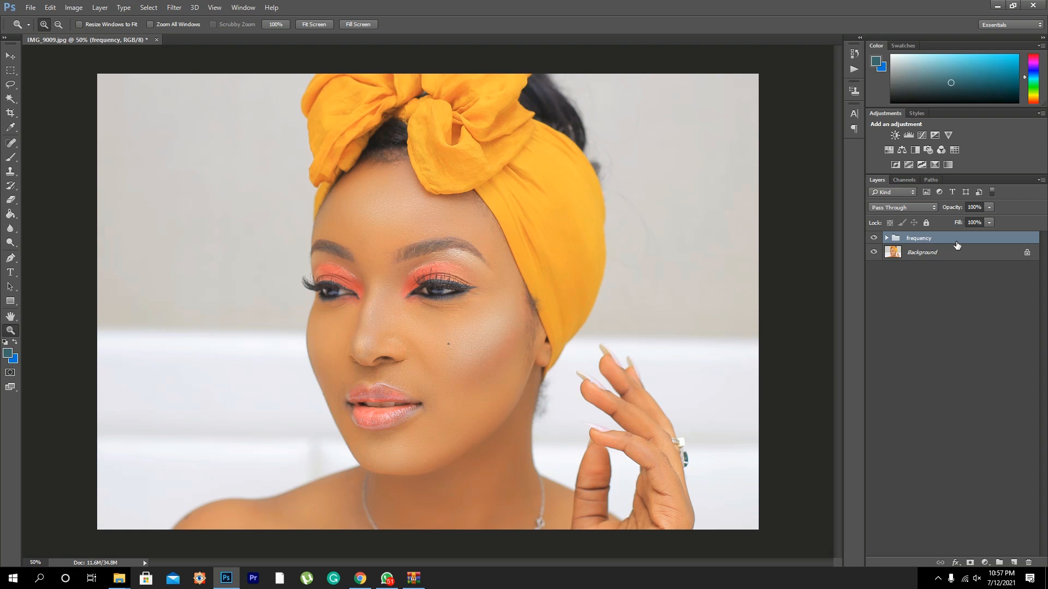
Show the Actions list and detach it from its dock as a floating window
{"action": "left_click", "coordinate": [239, 9]}
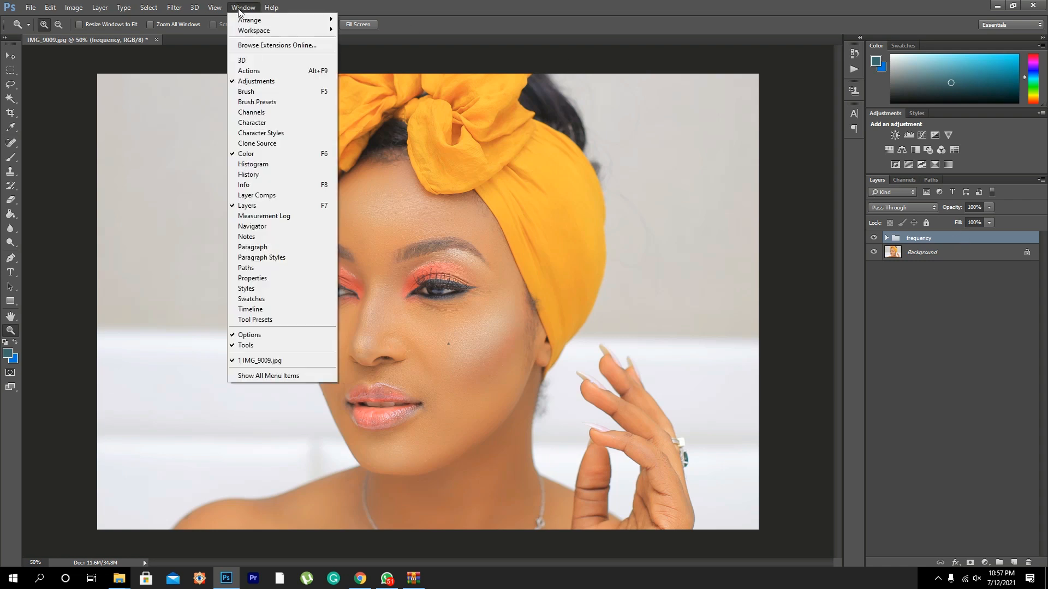
{"action": "left_click", "coordinate": [254, 72]}
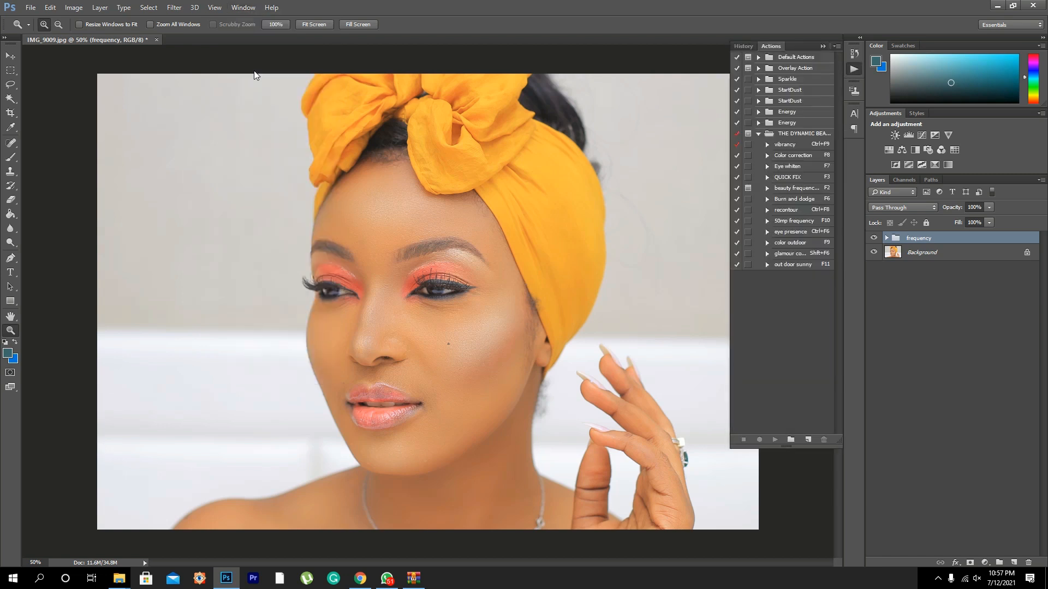
{"action": "left_click_drag", "start_coordinate": [802, 47], "coordinate": [788, 51]}
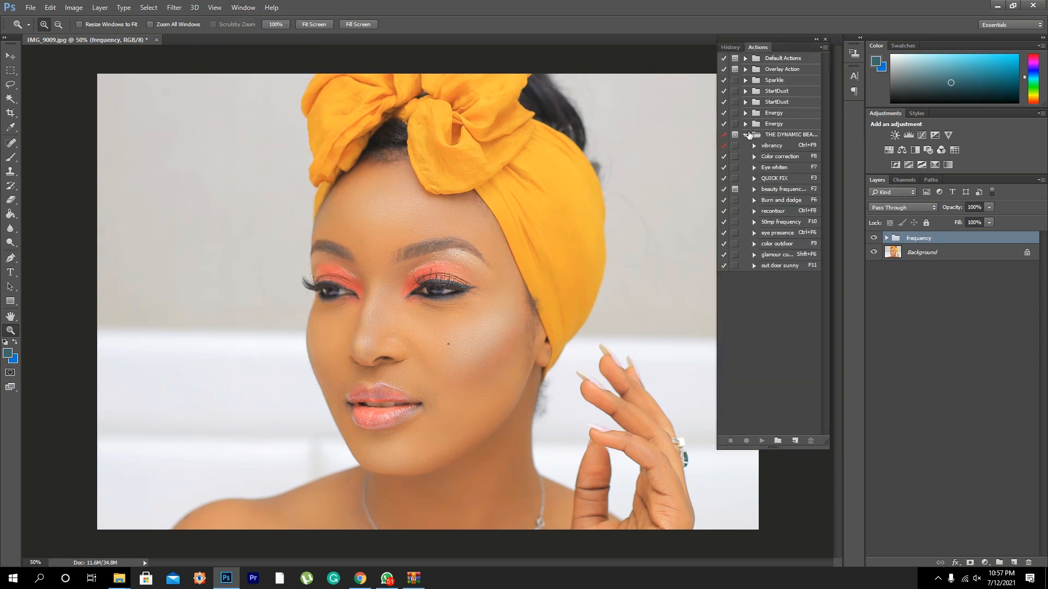
Collapse the expanded THE DYNAMIC BEAUTY action set in the Actions list
{"action": "left_click", "coordinate": [745, 134]}
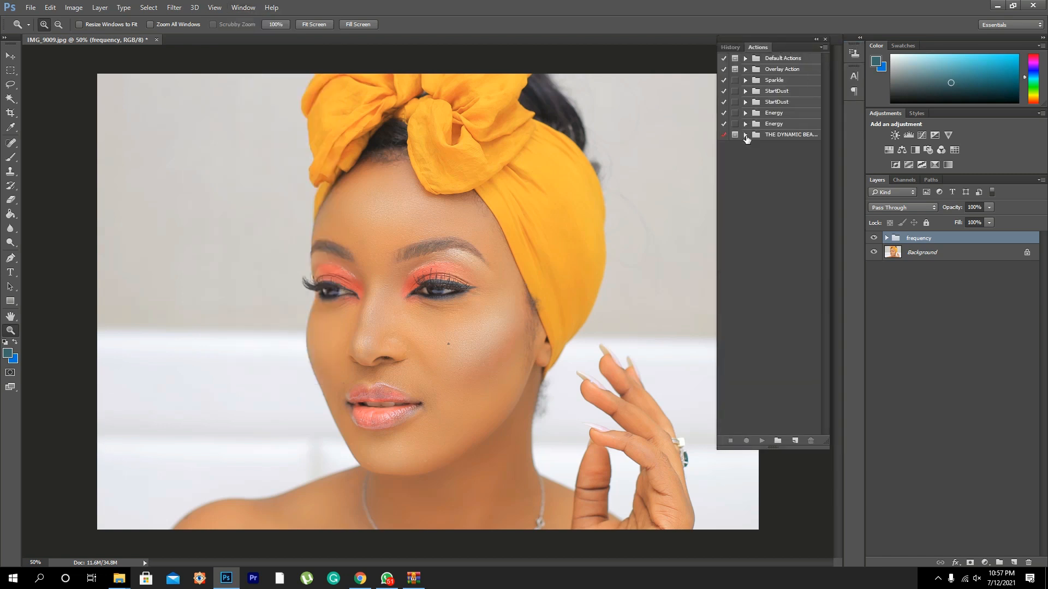
{"action": "left_click", "coordinate": [824, 49]}
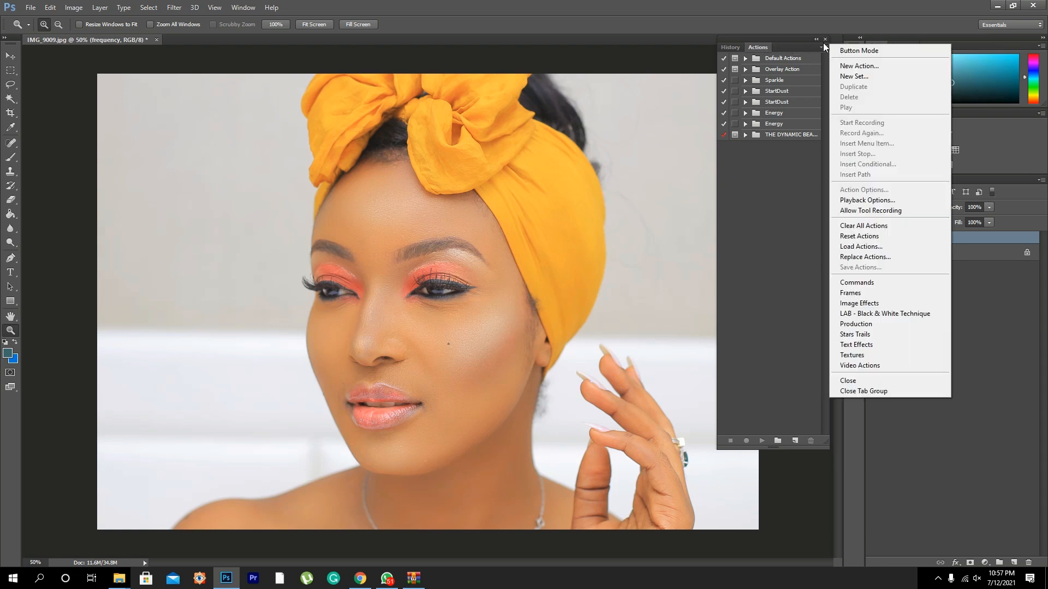
{"action": "left_click", "coordinate": [859, 247]}
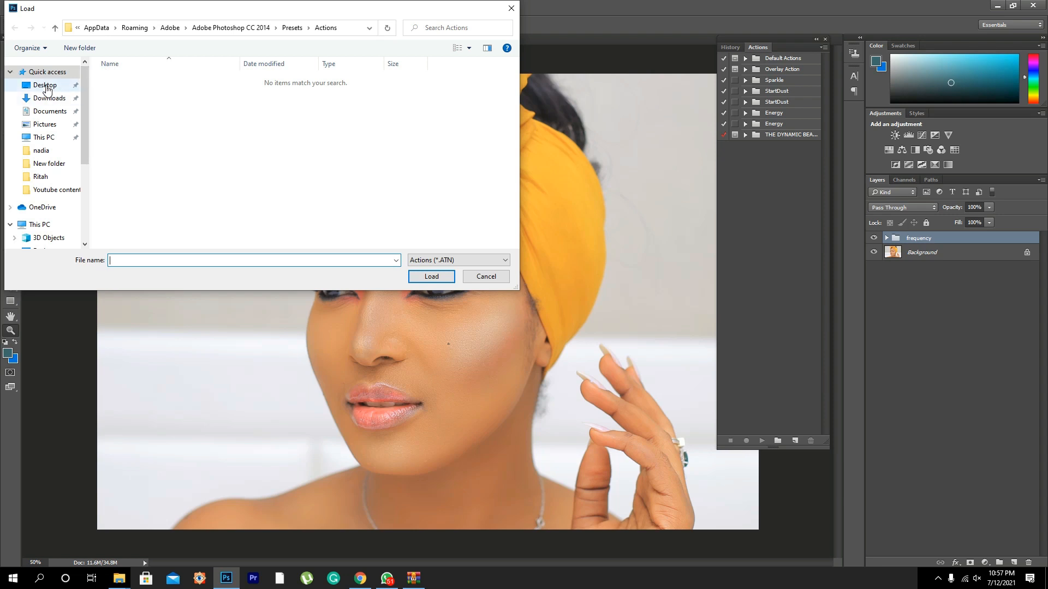
{"action": "left_click", "coordinate": [510, 8]}
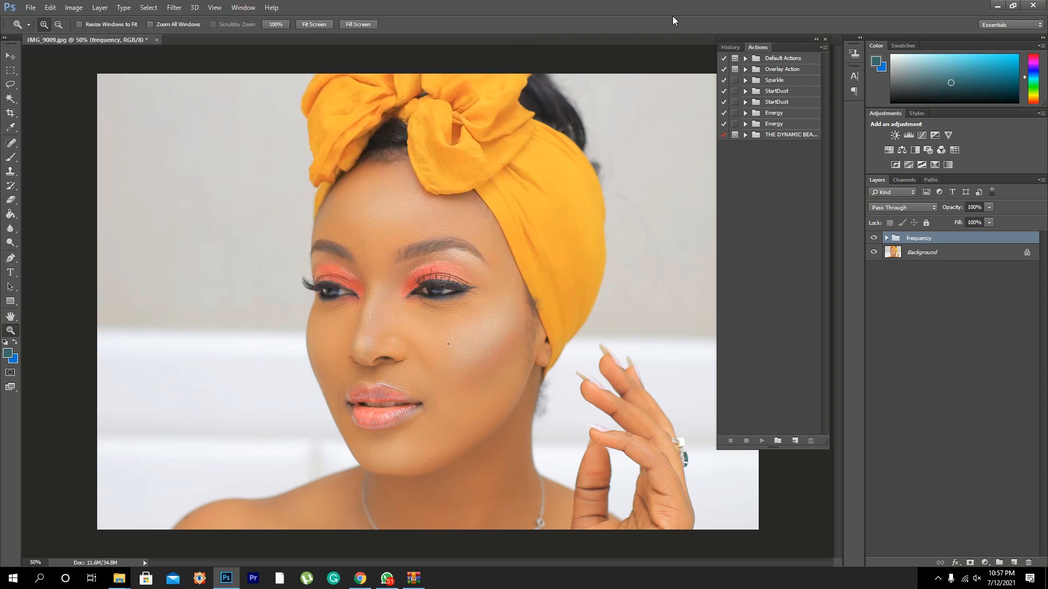
Clear all open application windows from the desktop and open the actions folder stored there
{"action": "left_click", "coordinate": [996, 6]}
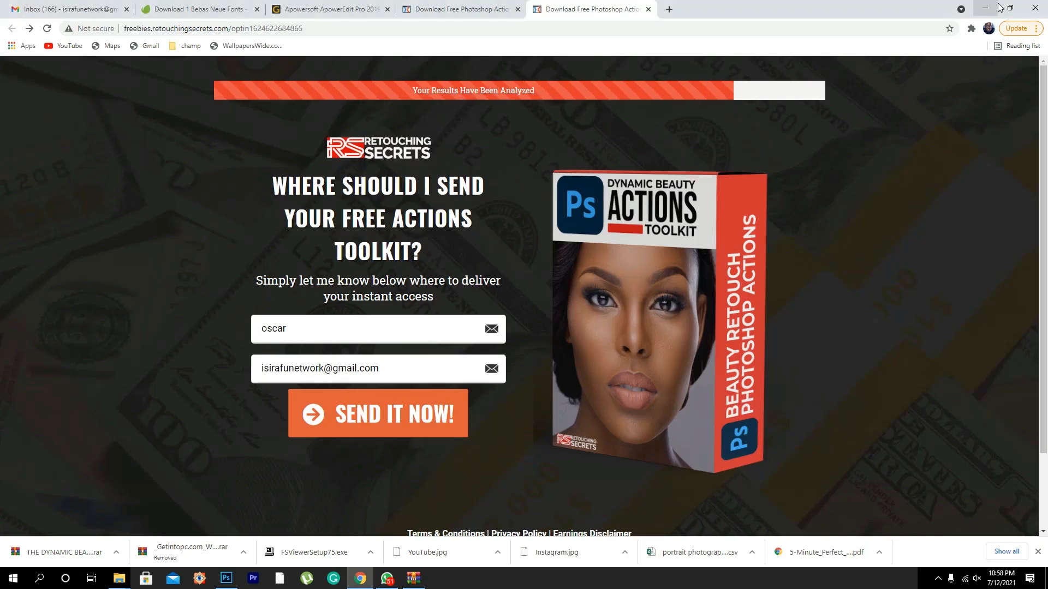
{"action": "left_click", "coordinate": [992, 9]}
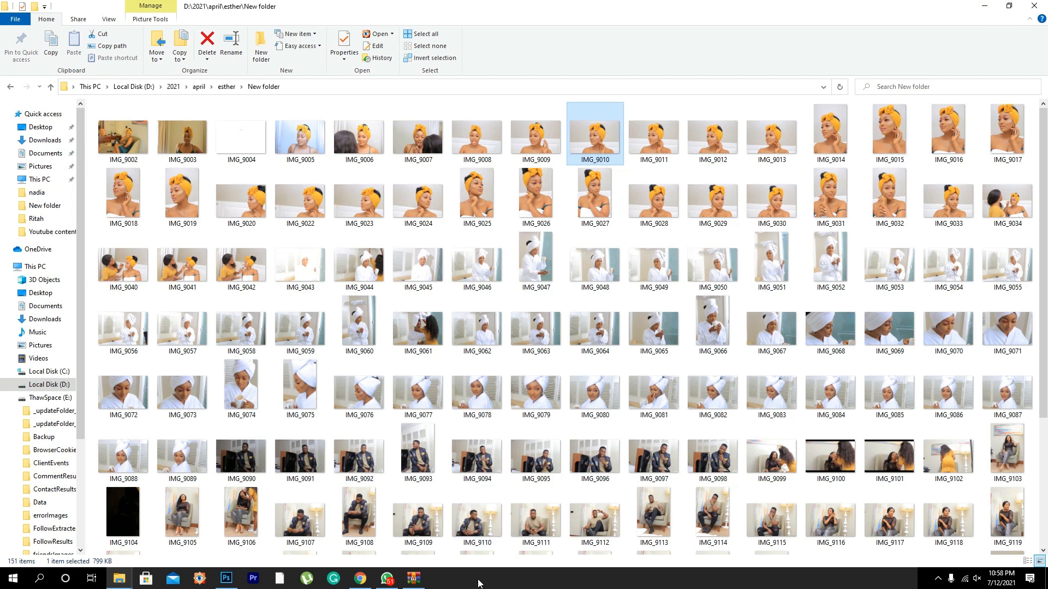
{"action": "left_click", "coordinate": [986, 8]}
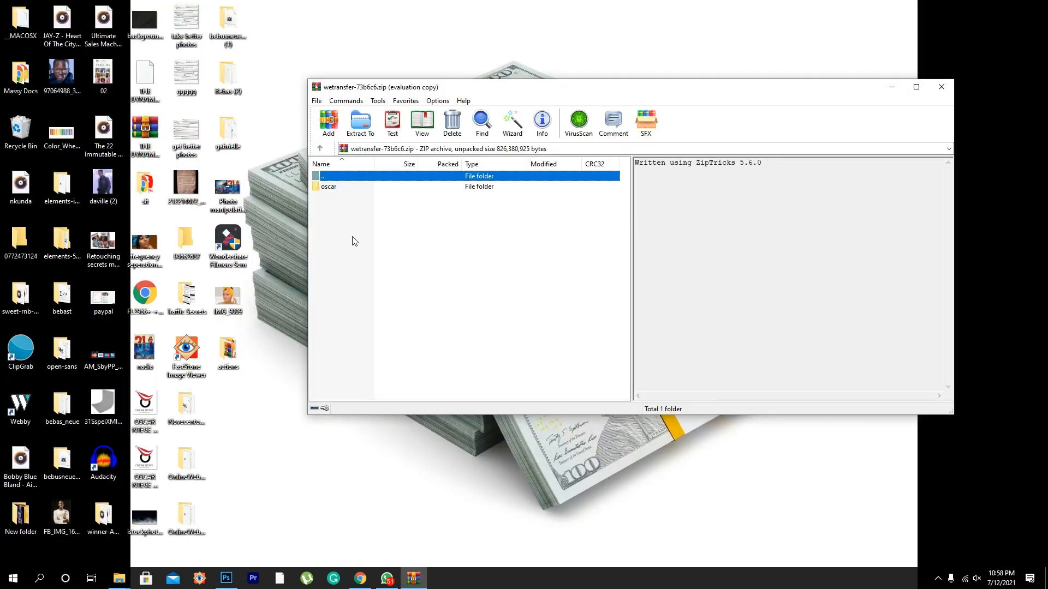
{"action": "left_click", "coordinate": [940, 87]}
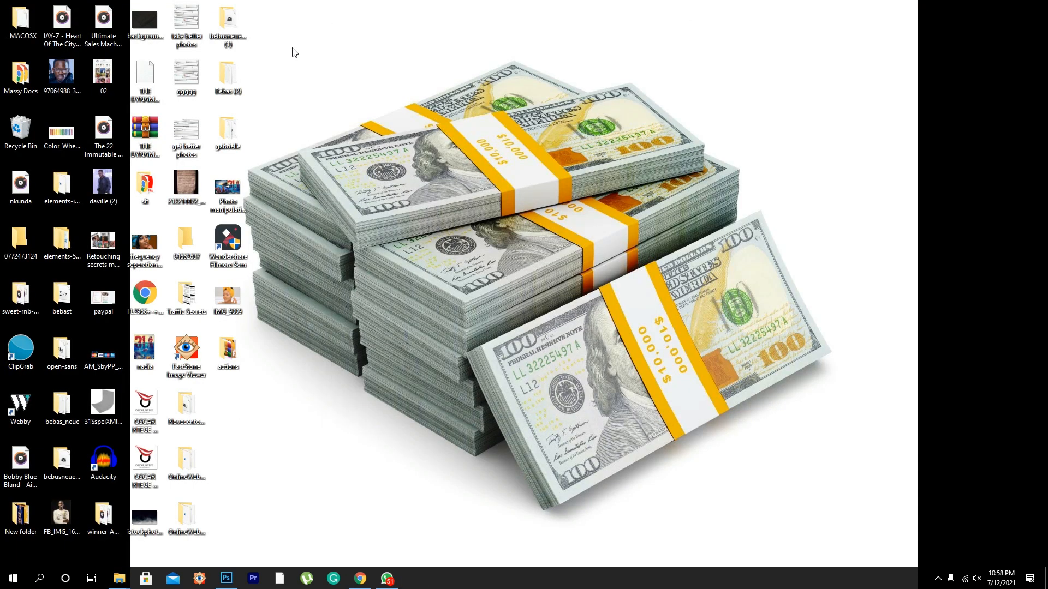
{"action": "double_click", "coordinate": [240, 334]}
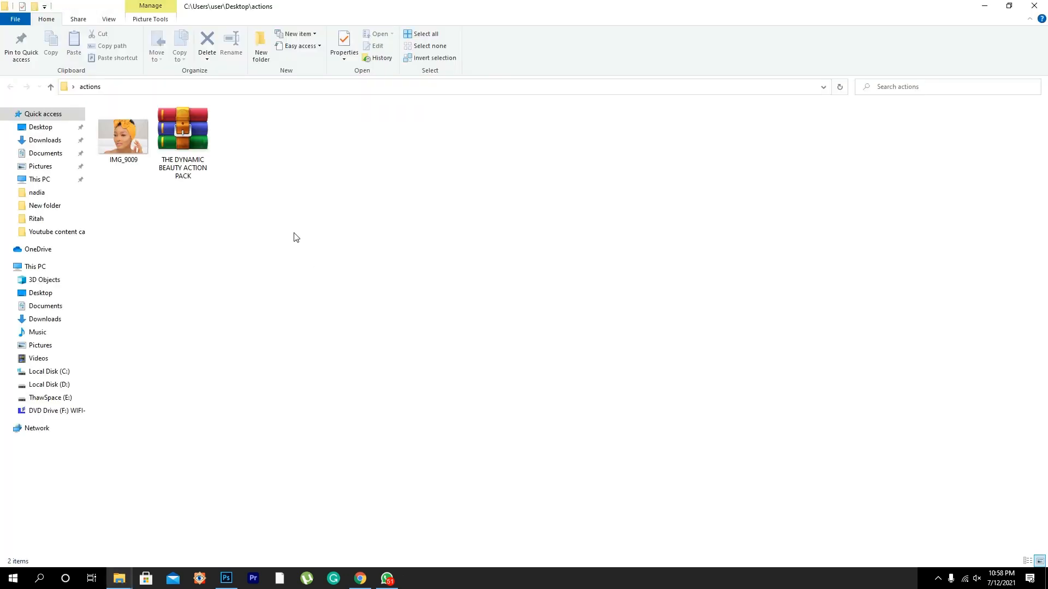
Extract the THE DYNAMIC BEAUTY ACTION PACK archive into a folder of the same name and open that folder
{"action": "left_click", "coordinate": [182, 125]}
{"action": "right_click", "coordinate": [183, 129]}
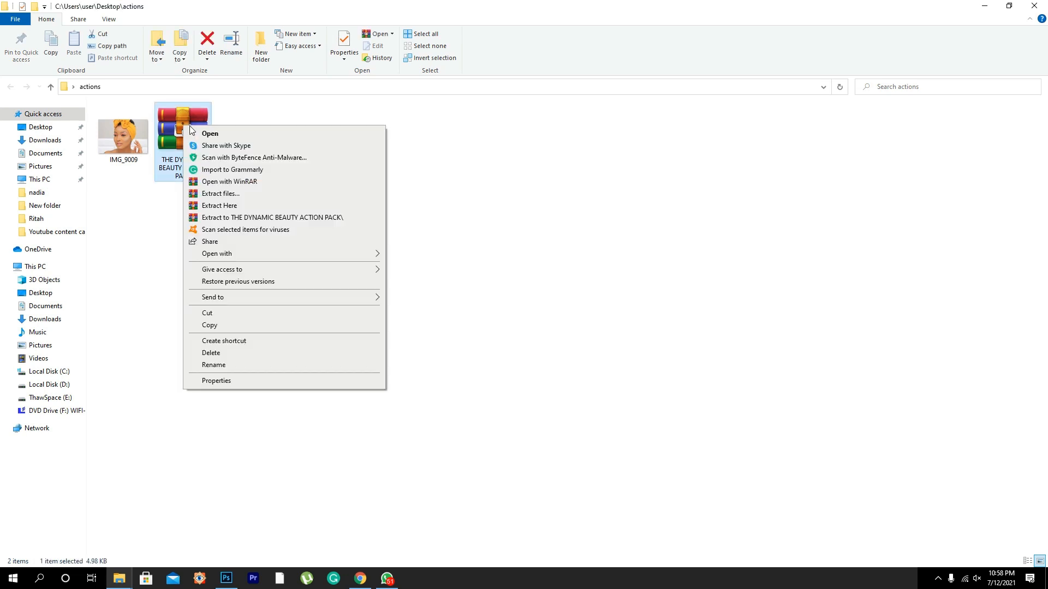
{"action": "left_click", "coordinate": [227, 196]}
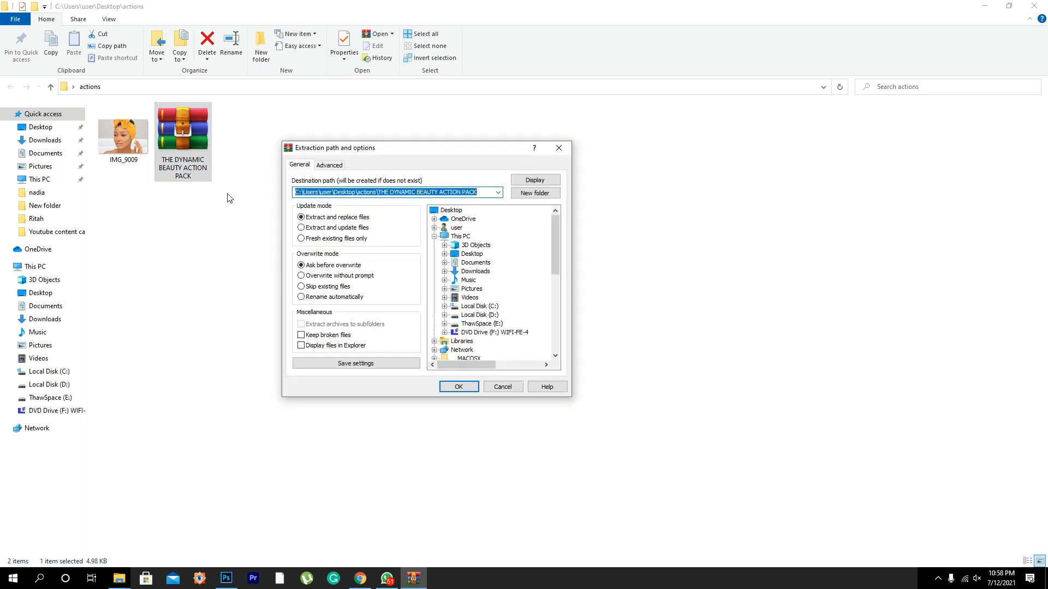
{"action": "key", "text": "Return"}
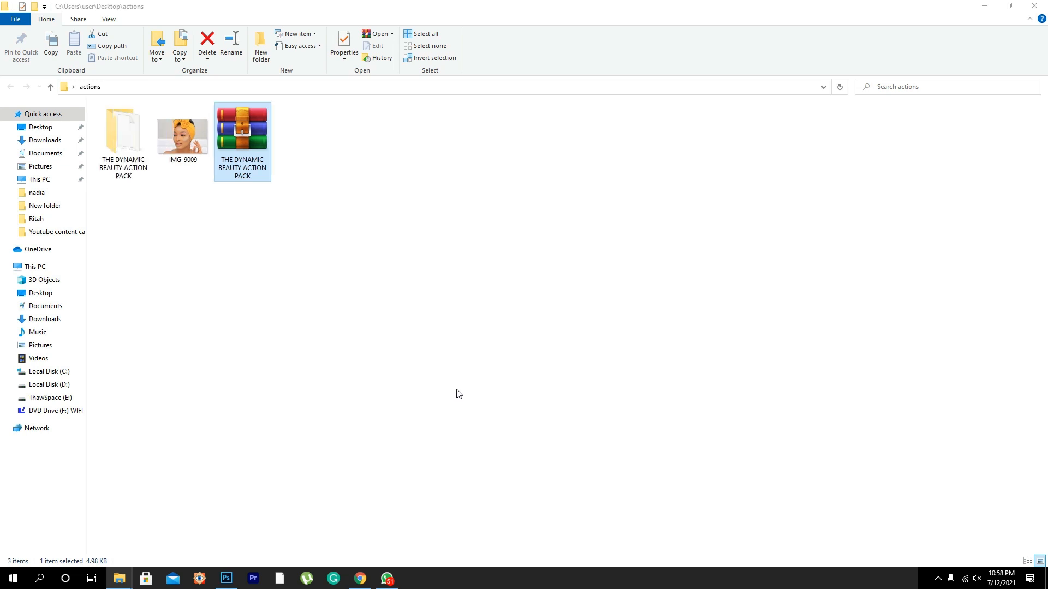
{"action": "double_click", "coordinate": [112, 121]}
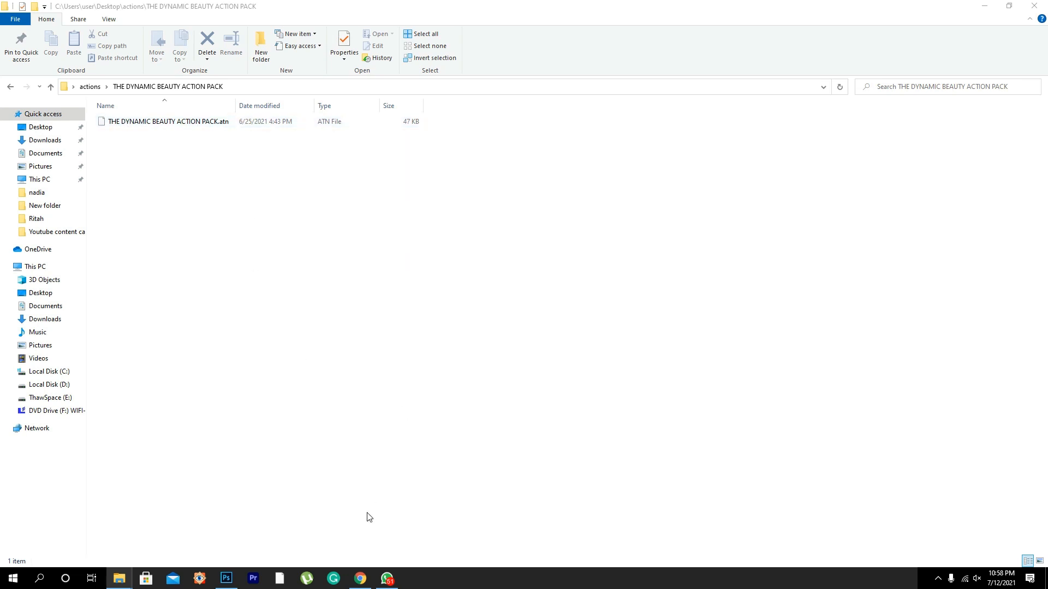
Switch to Photoshop and load THE DYNAMIC BEAUTY ACTION PACK.atn from the extracted folder inside the desktop's actions folder
{"action": "left_click", "coordinate": [226, 579]}
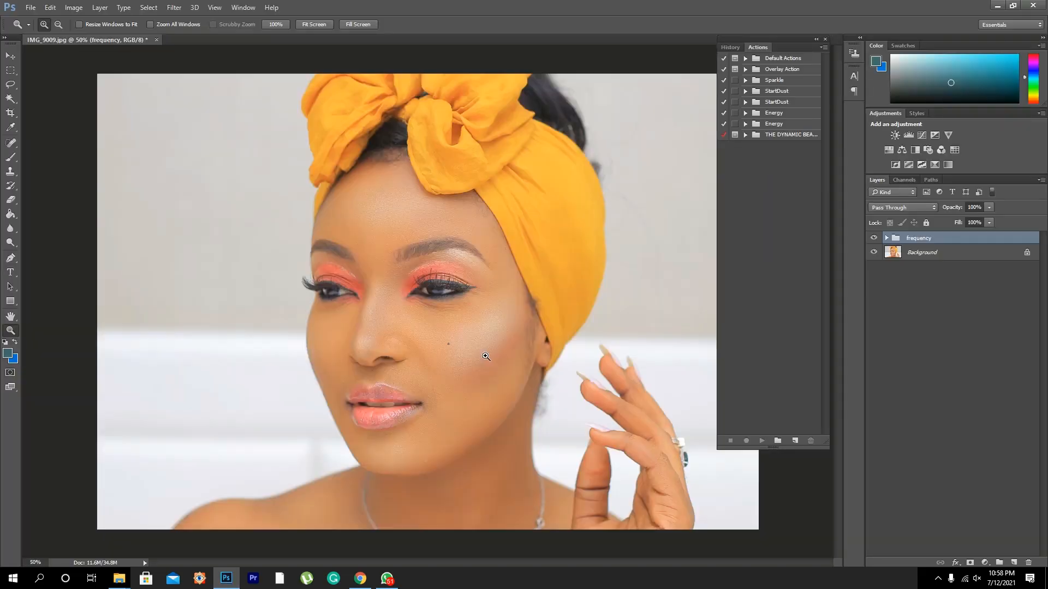
{"action": "left_click", "coordinate": [824, 47]}
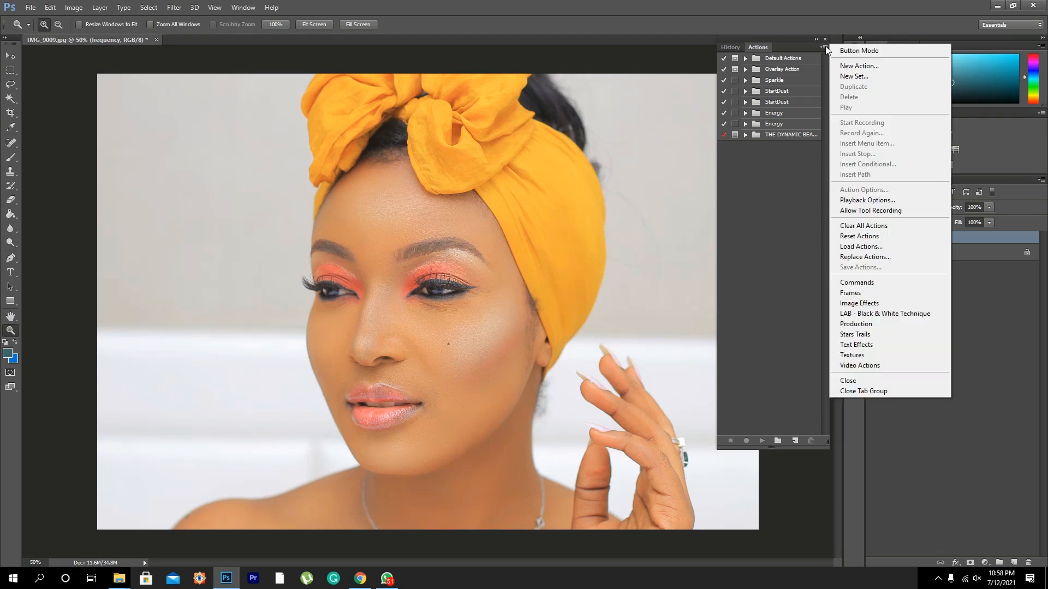
{"action": "left_click", "coordinate": [851, 246]}
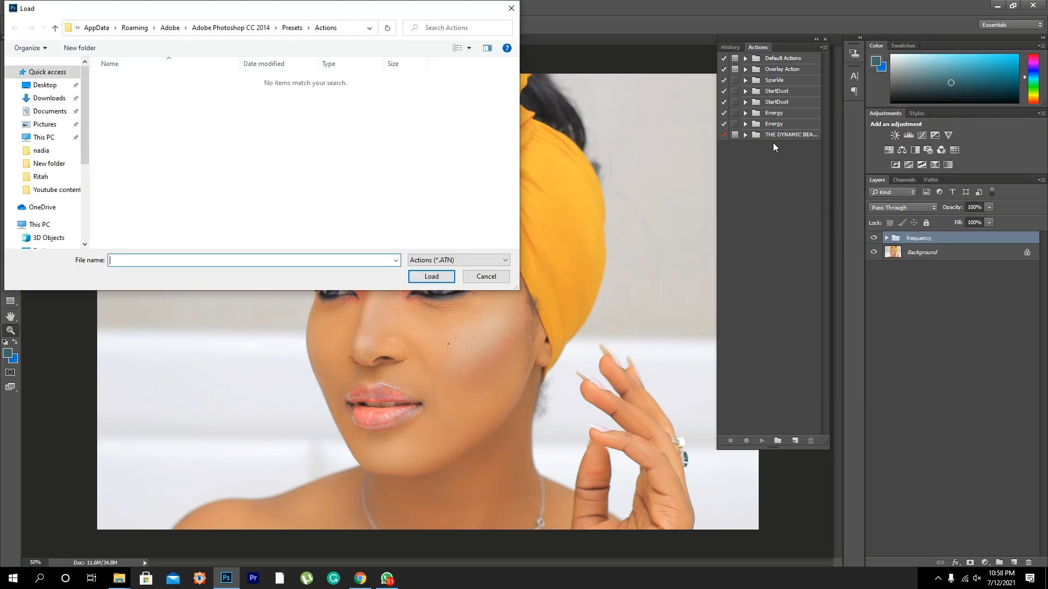
{"action": "left_click", "coordinate": [55, 28]}
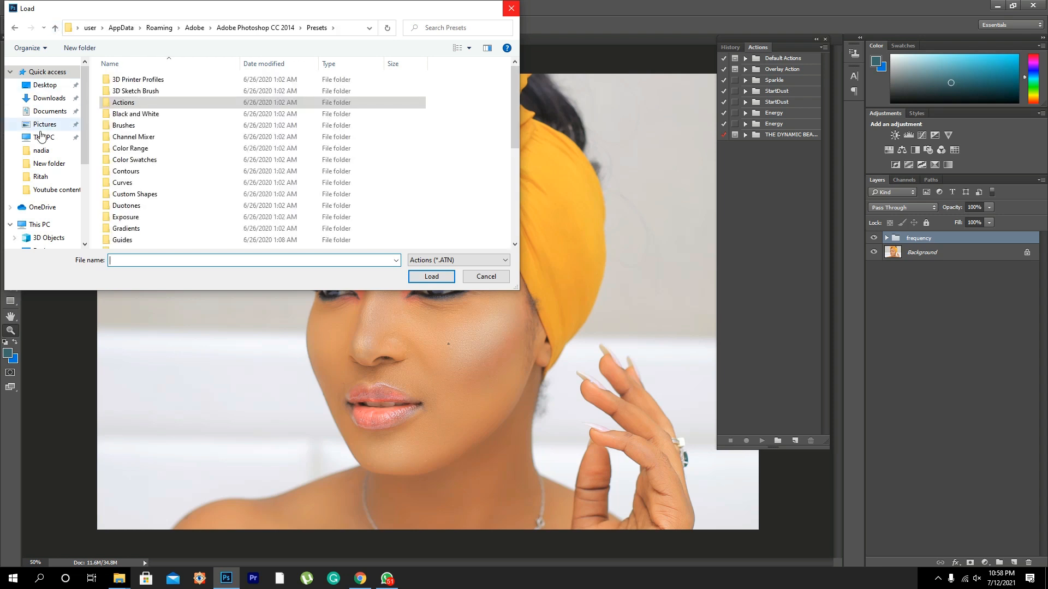
{"action": "left_click", "coordinate": [42, 86]}
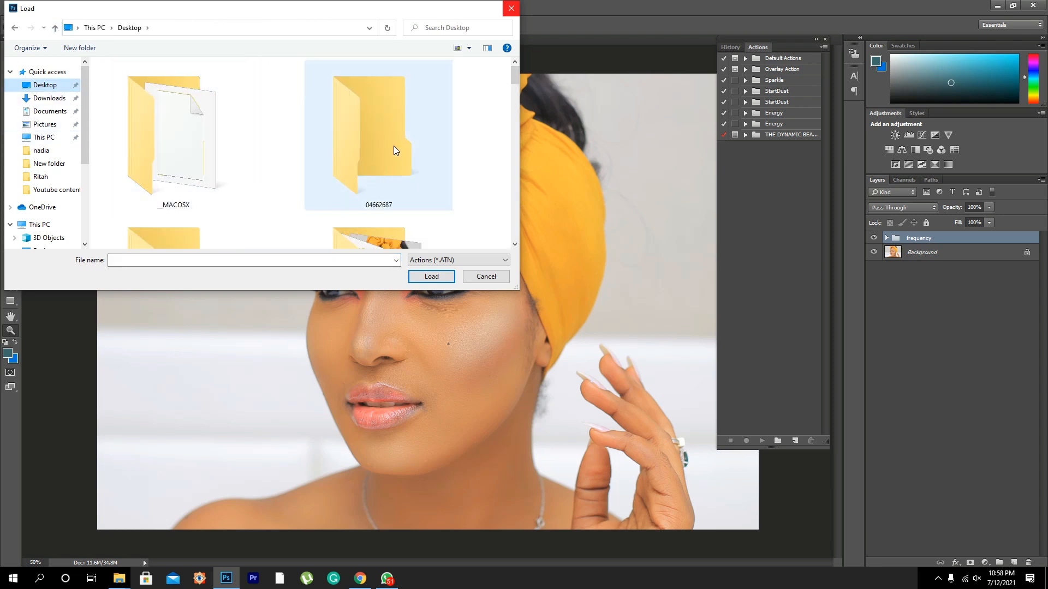
{"action": "scroll", "coordinate": [380, 147], "scroll_direction": "down", "scroll_amount": 1}
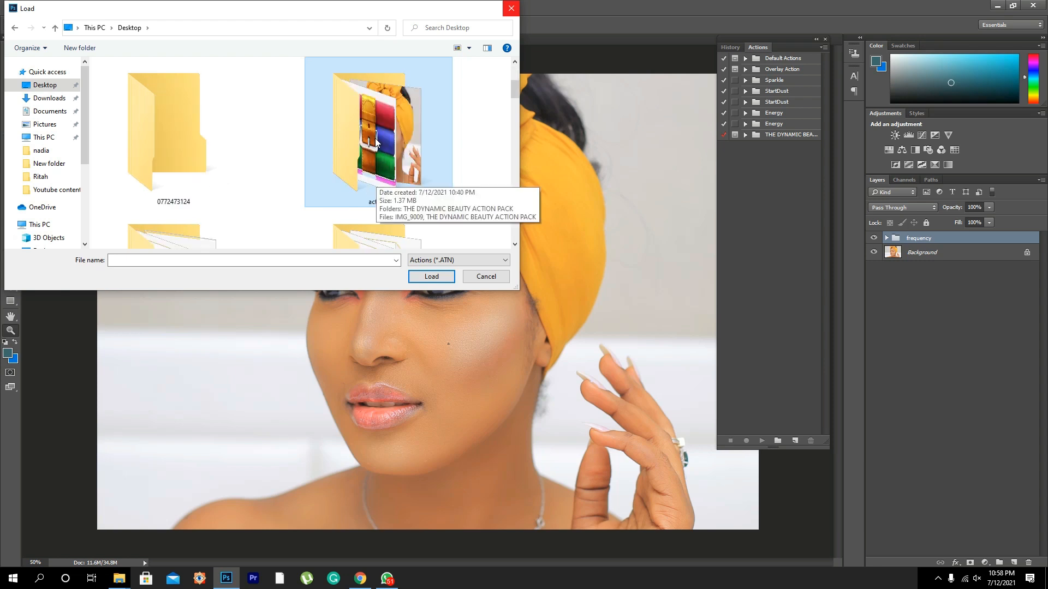
{"action": "double_click", "coordinate": [380, 158]}
{"action": "left_click", "coordinate": [114, 93]}
{"action": "double_click", "coordinate": [115, 94]}
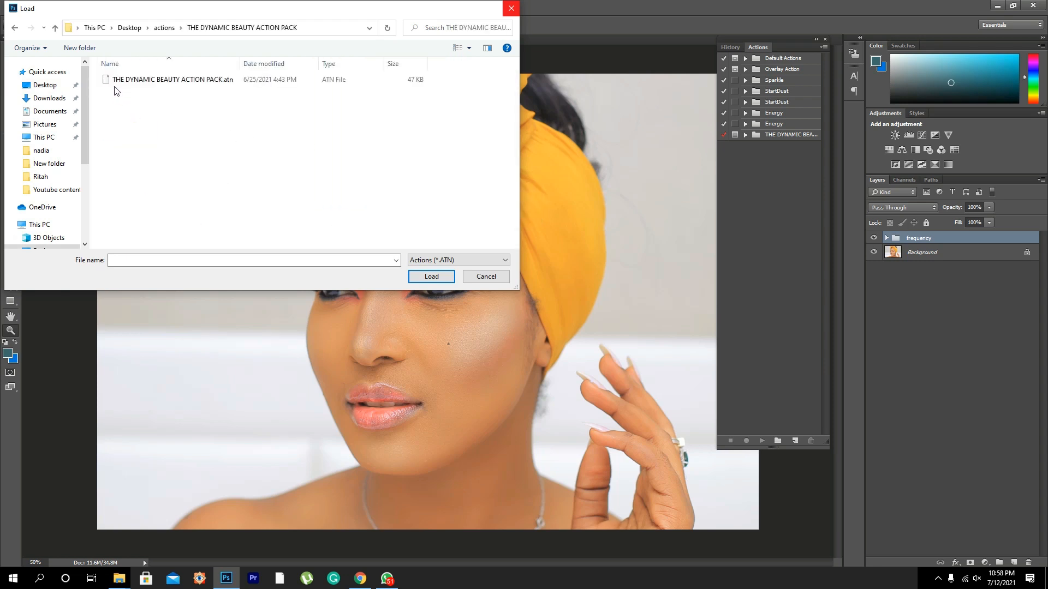
{"action": "double_click", "coordinate": [108, 81]}
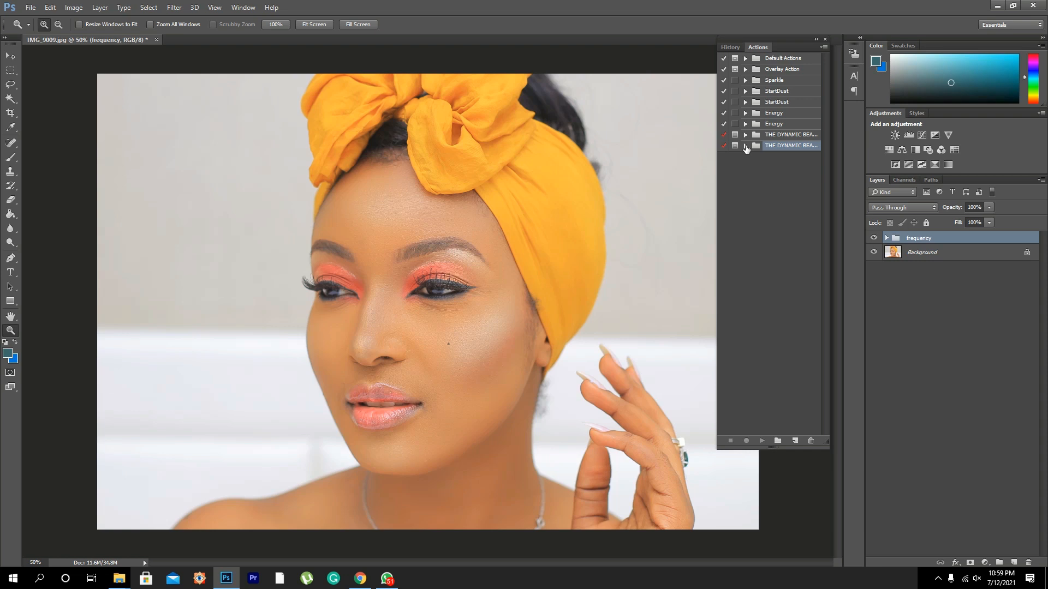
Expand the newly loaded THE DYNAMIC BEAUTY action set to review its actions, and collapse it again
{"action": "left_click", "coordinate": [745, 146]}
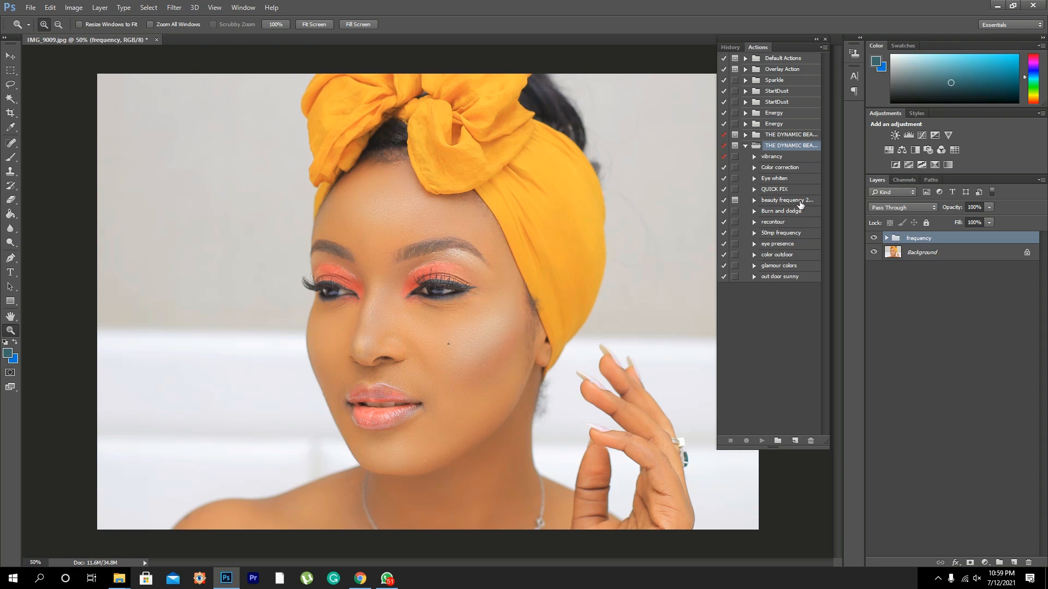
{"action": "left_click", "coordinate": [746, 147]}
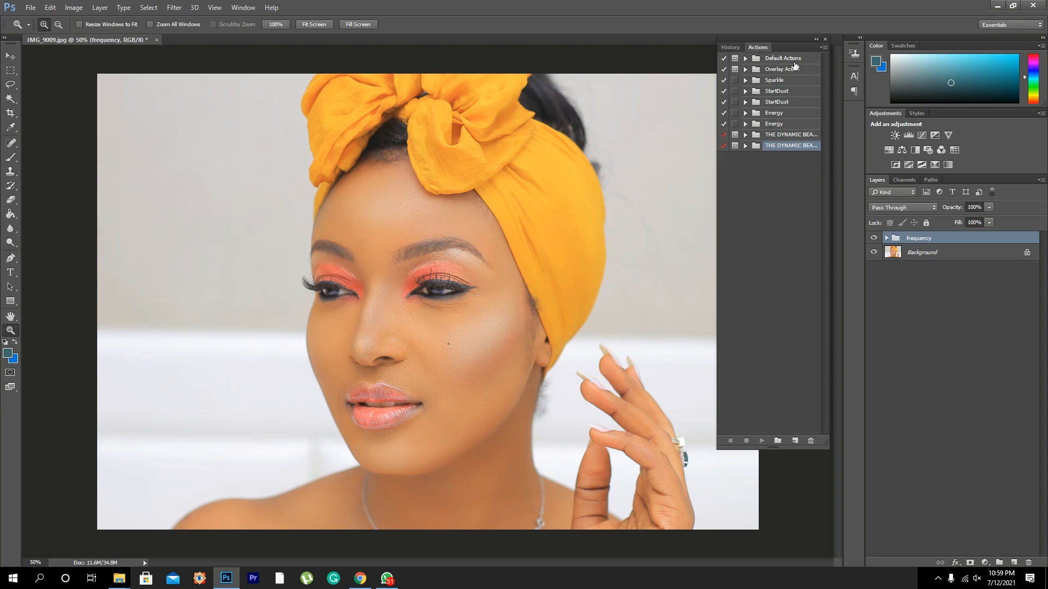